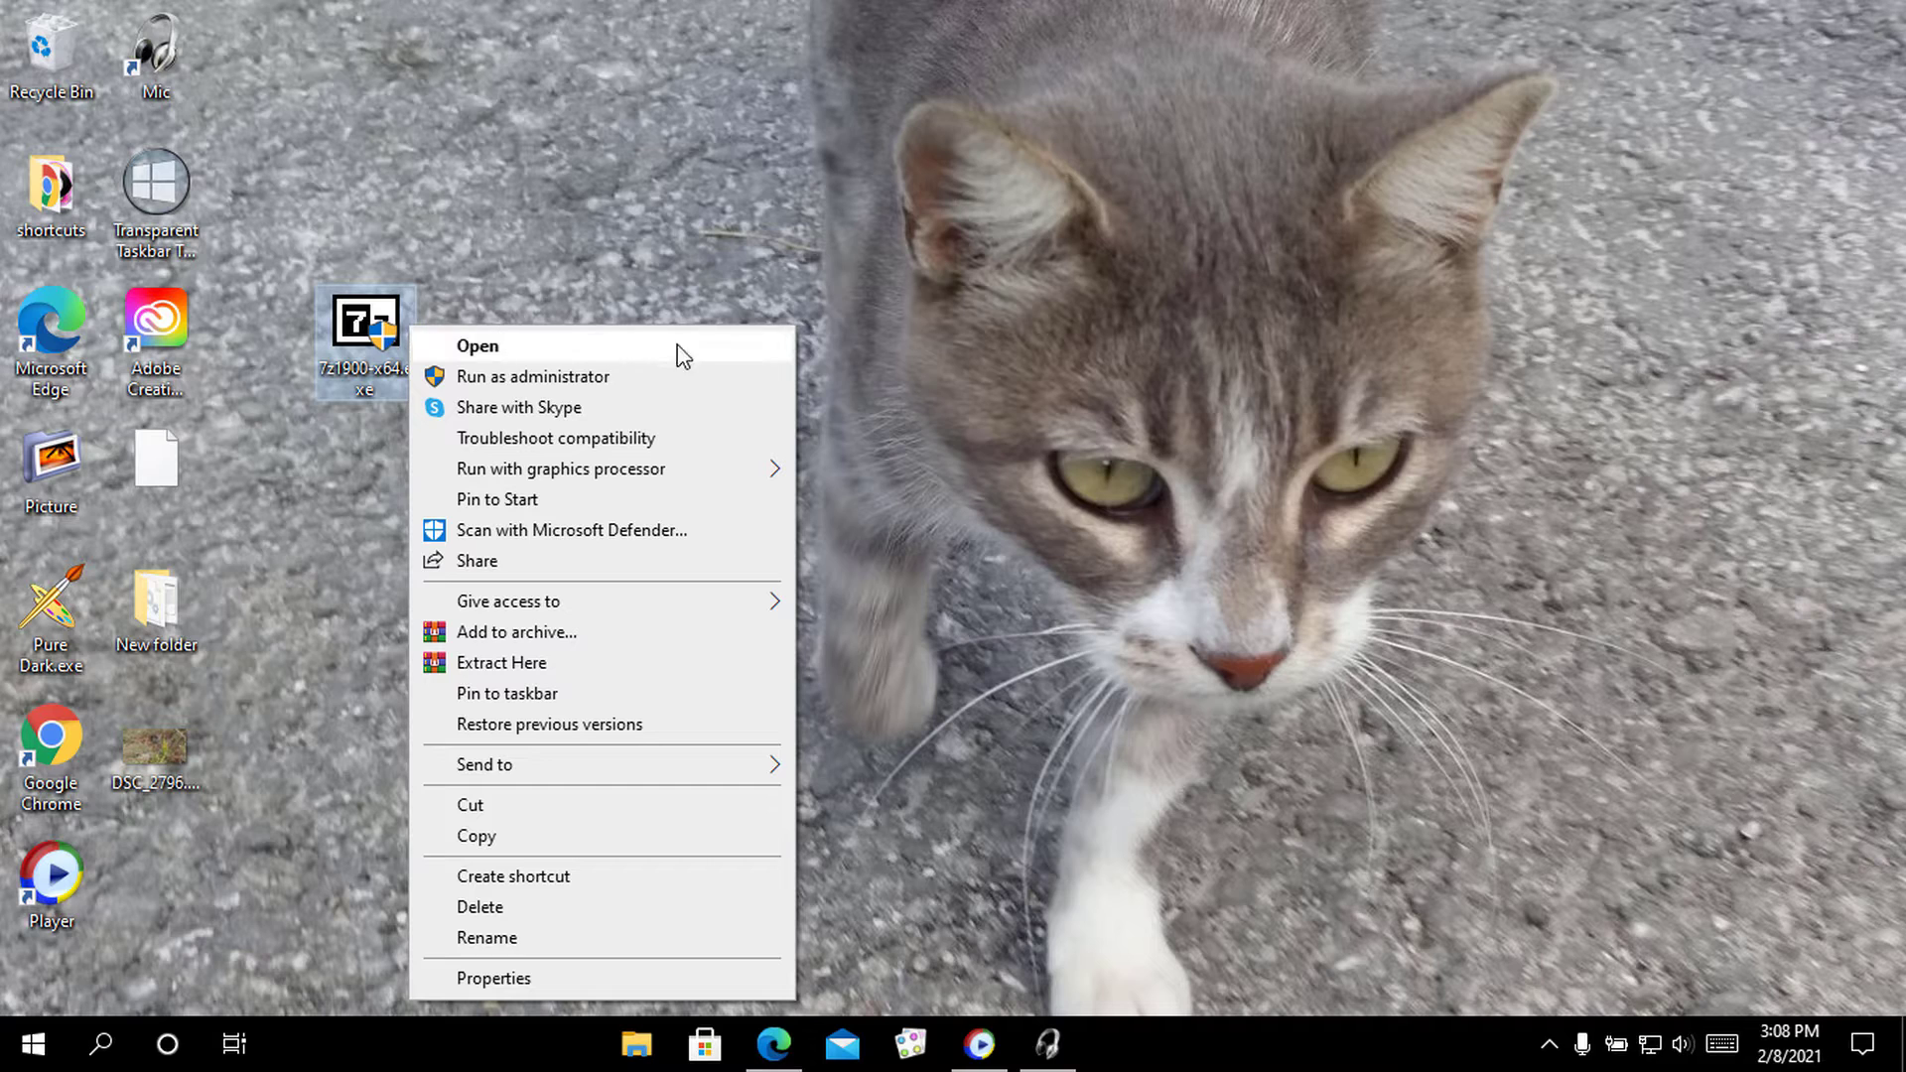
Unblock the 7z1900-x64.exe installer in its Properties and apply the change
left_click(751, 980)
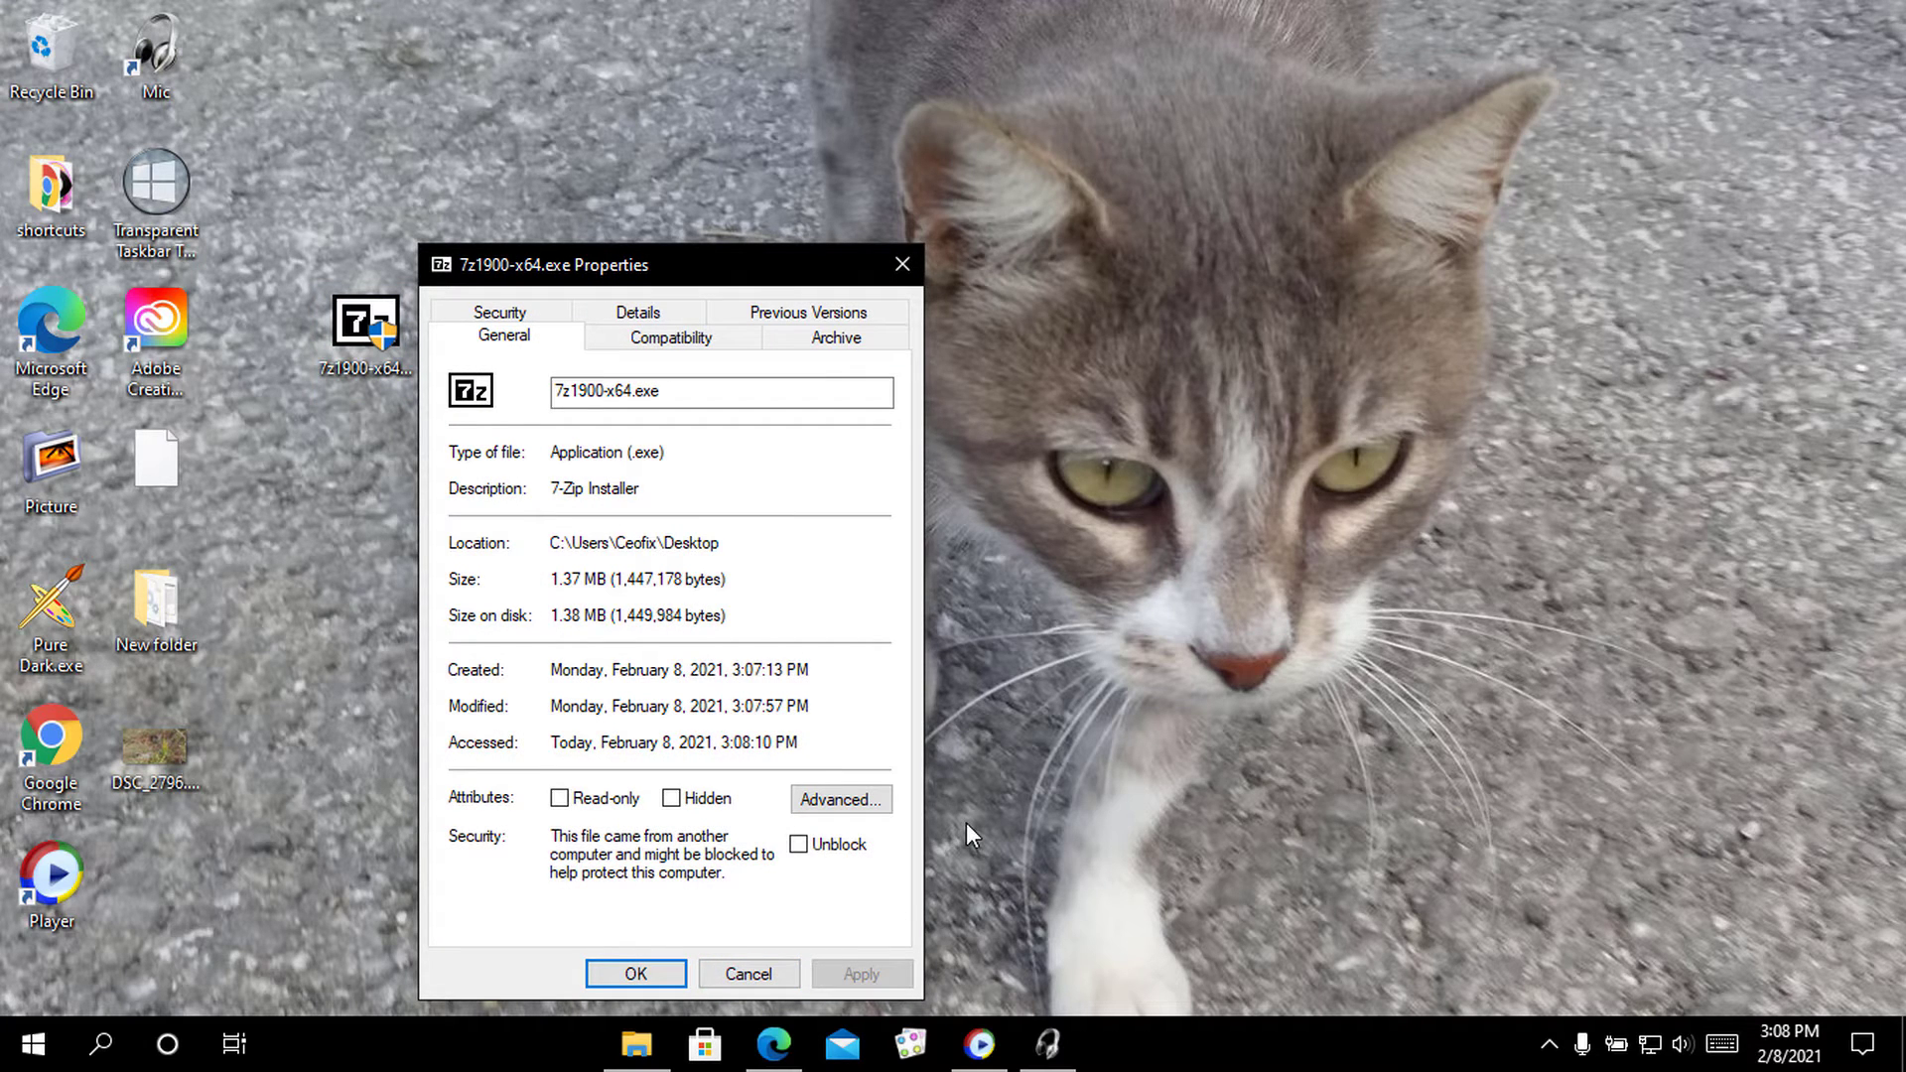
left_click(802, 849)
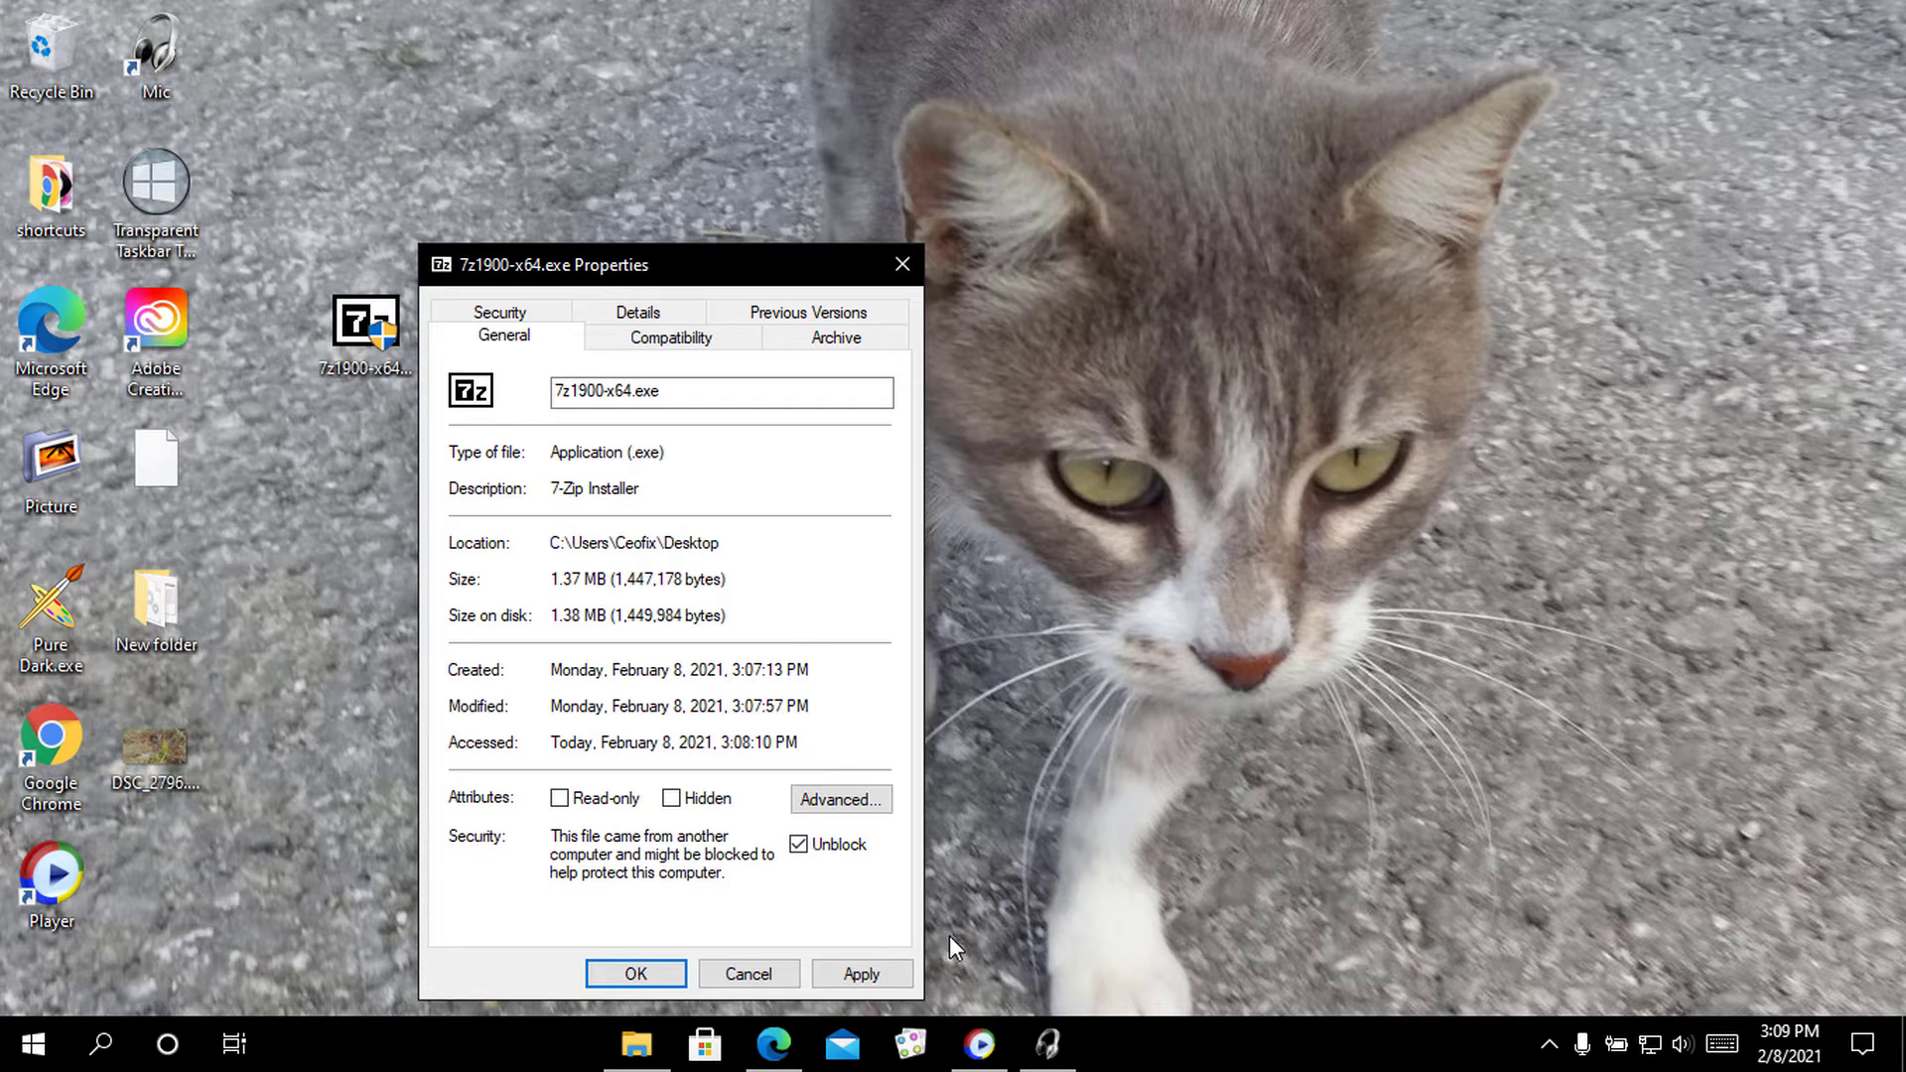
left_click(874, 974)
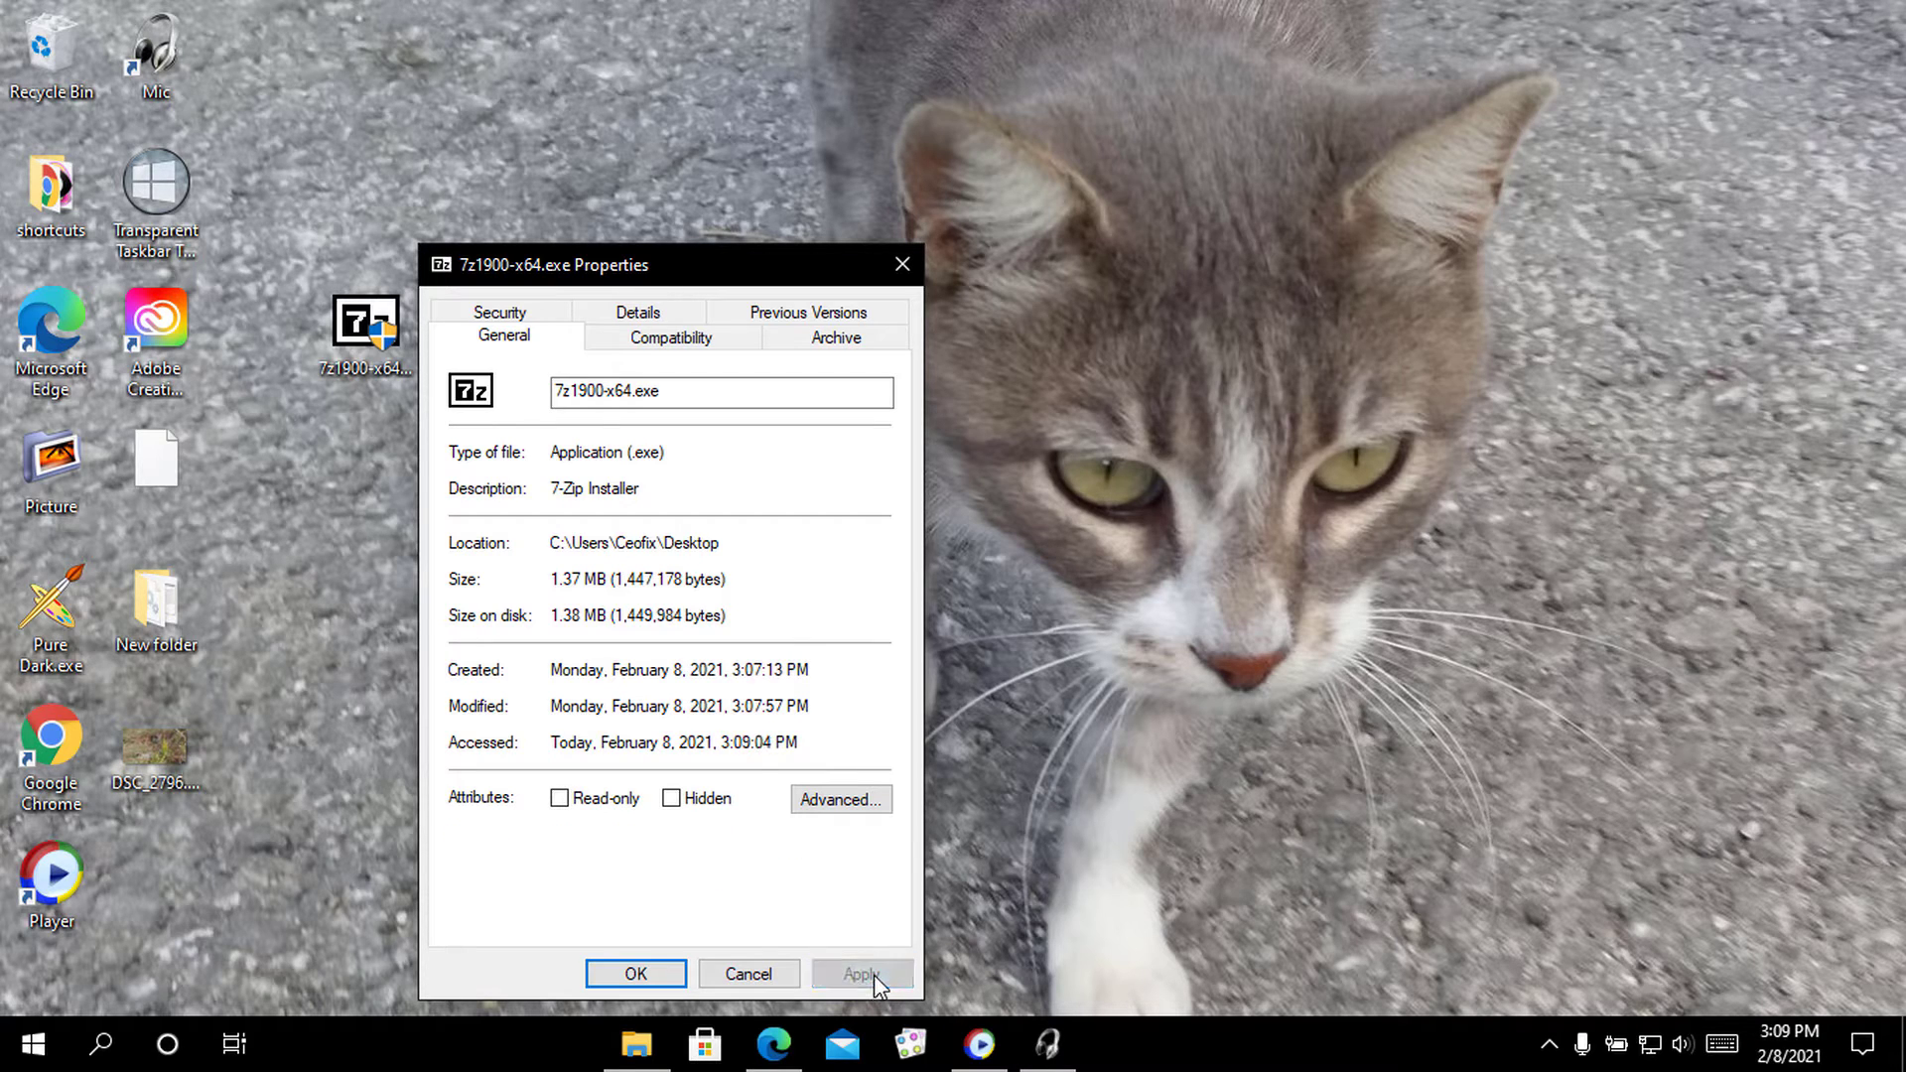
left_click(640, 974)
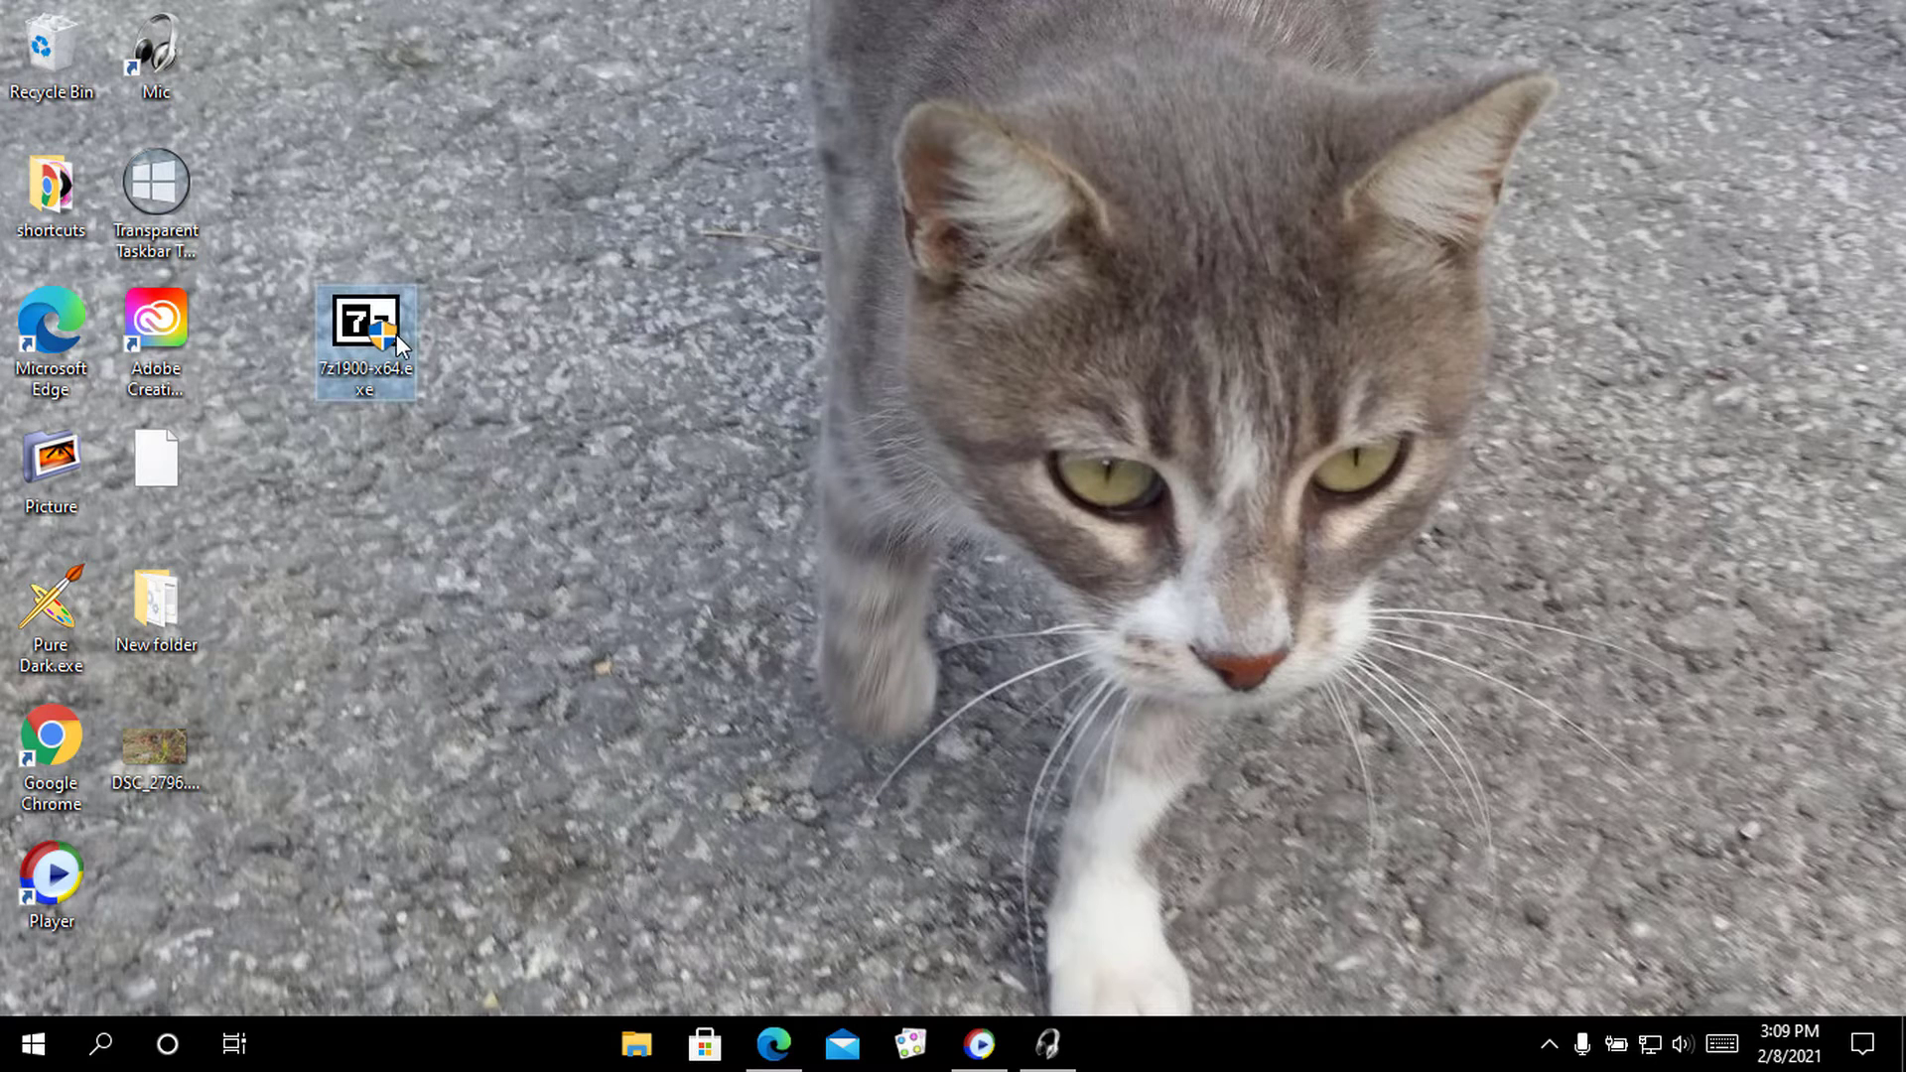
Run 7z1900-x64.exe and install 7-Zip 19.00 (x64) into the default C:\Program Files\7-Zip\ folder
mouse_move(397, 335)
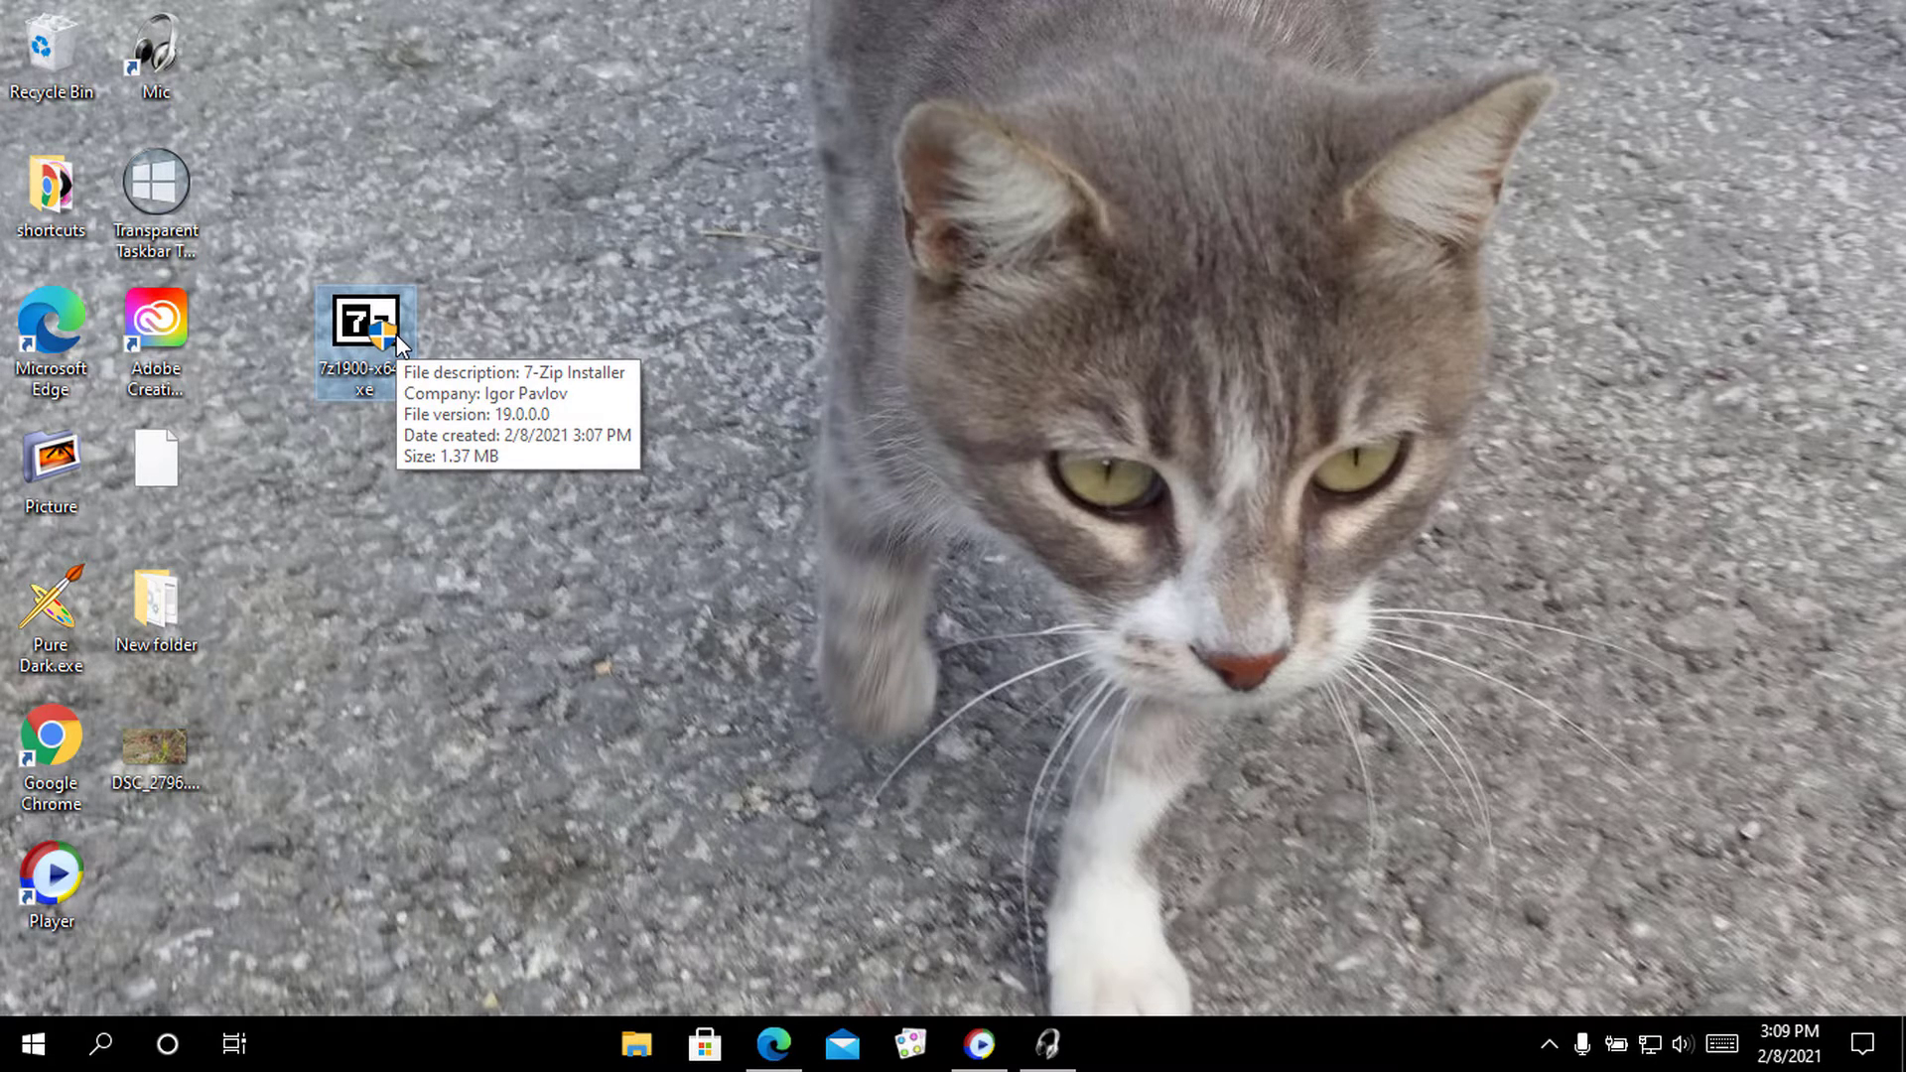
double_click(397, 337)
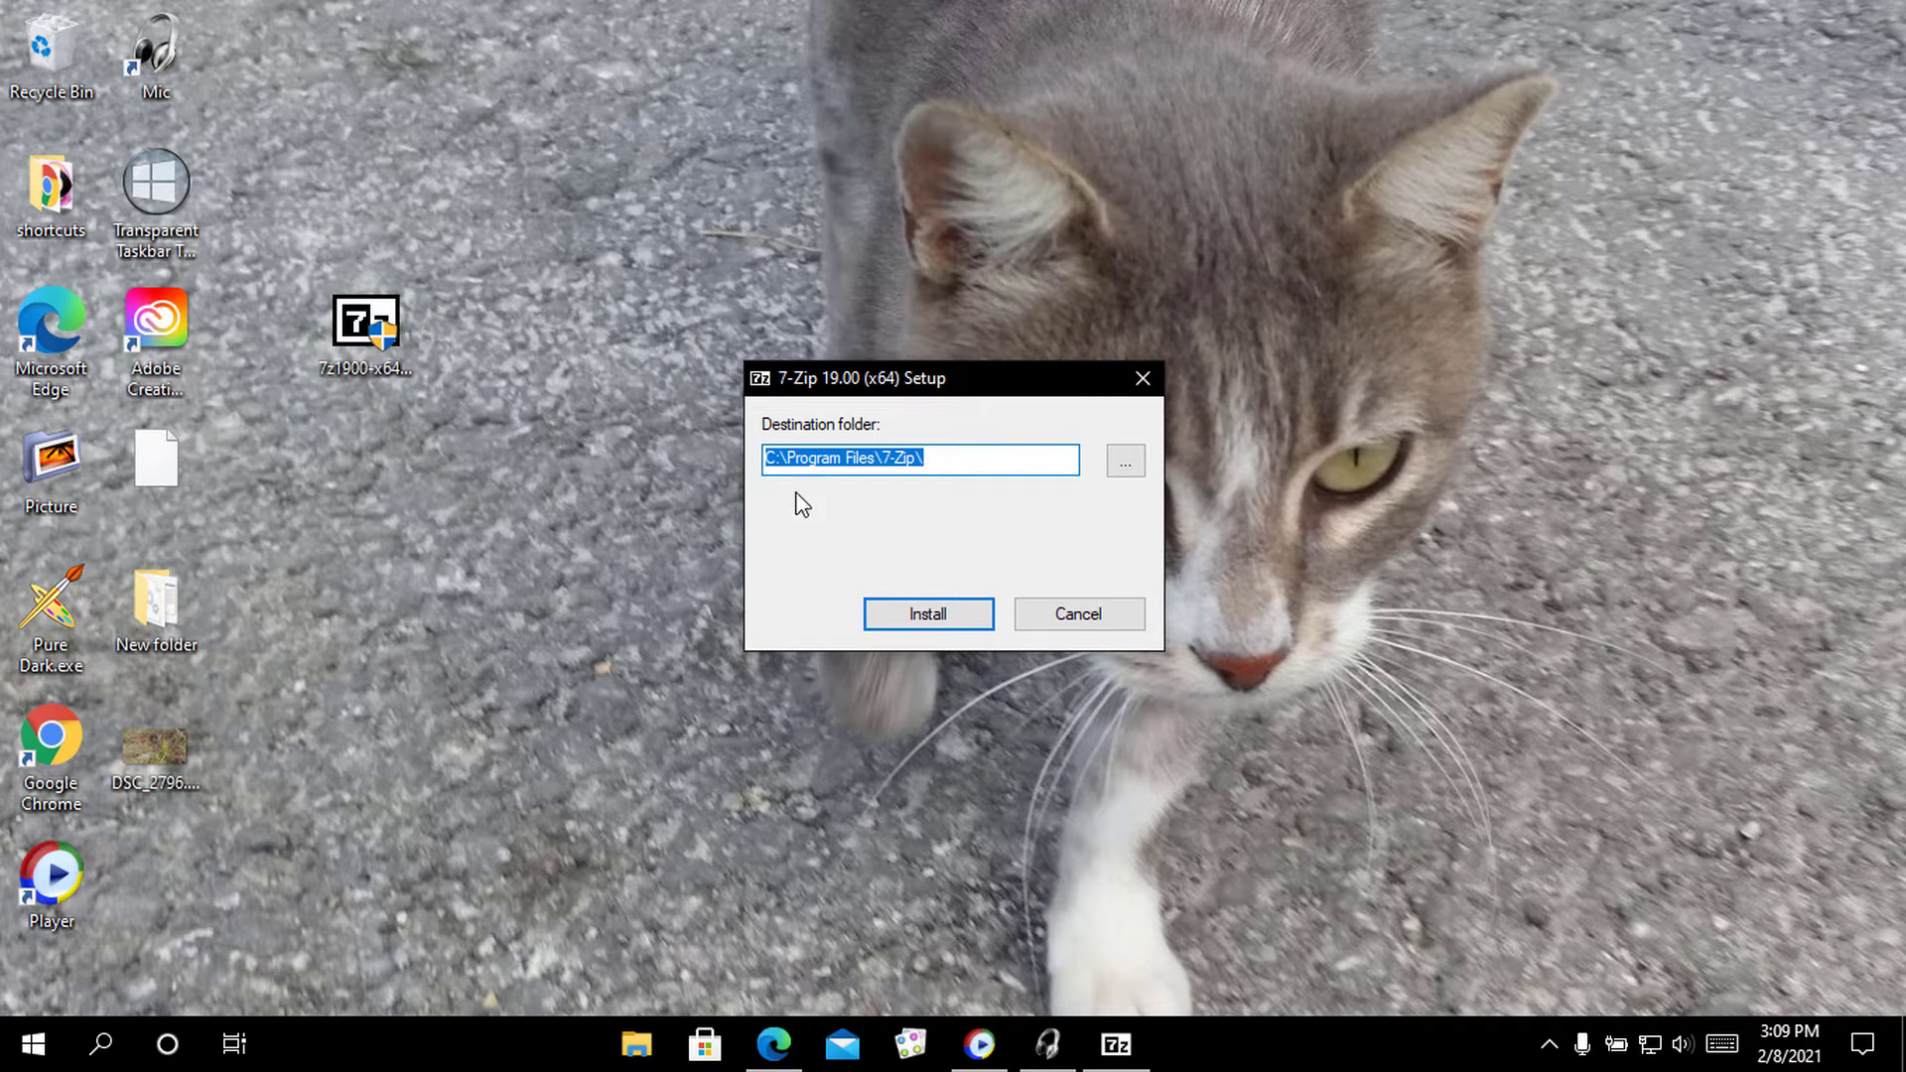
left_click(950, 610)
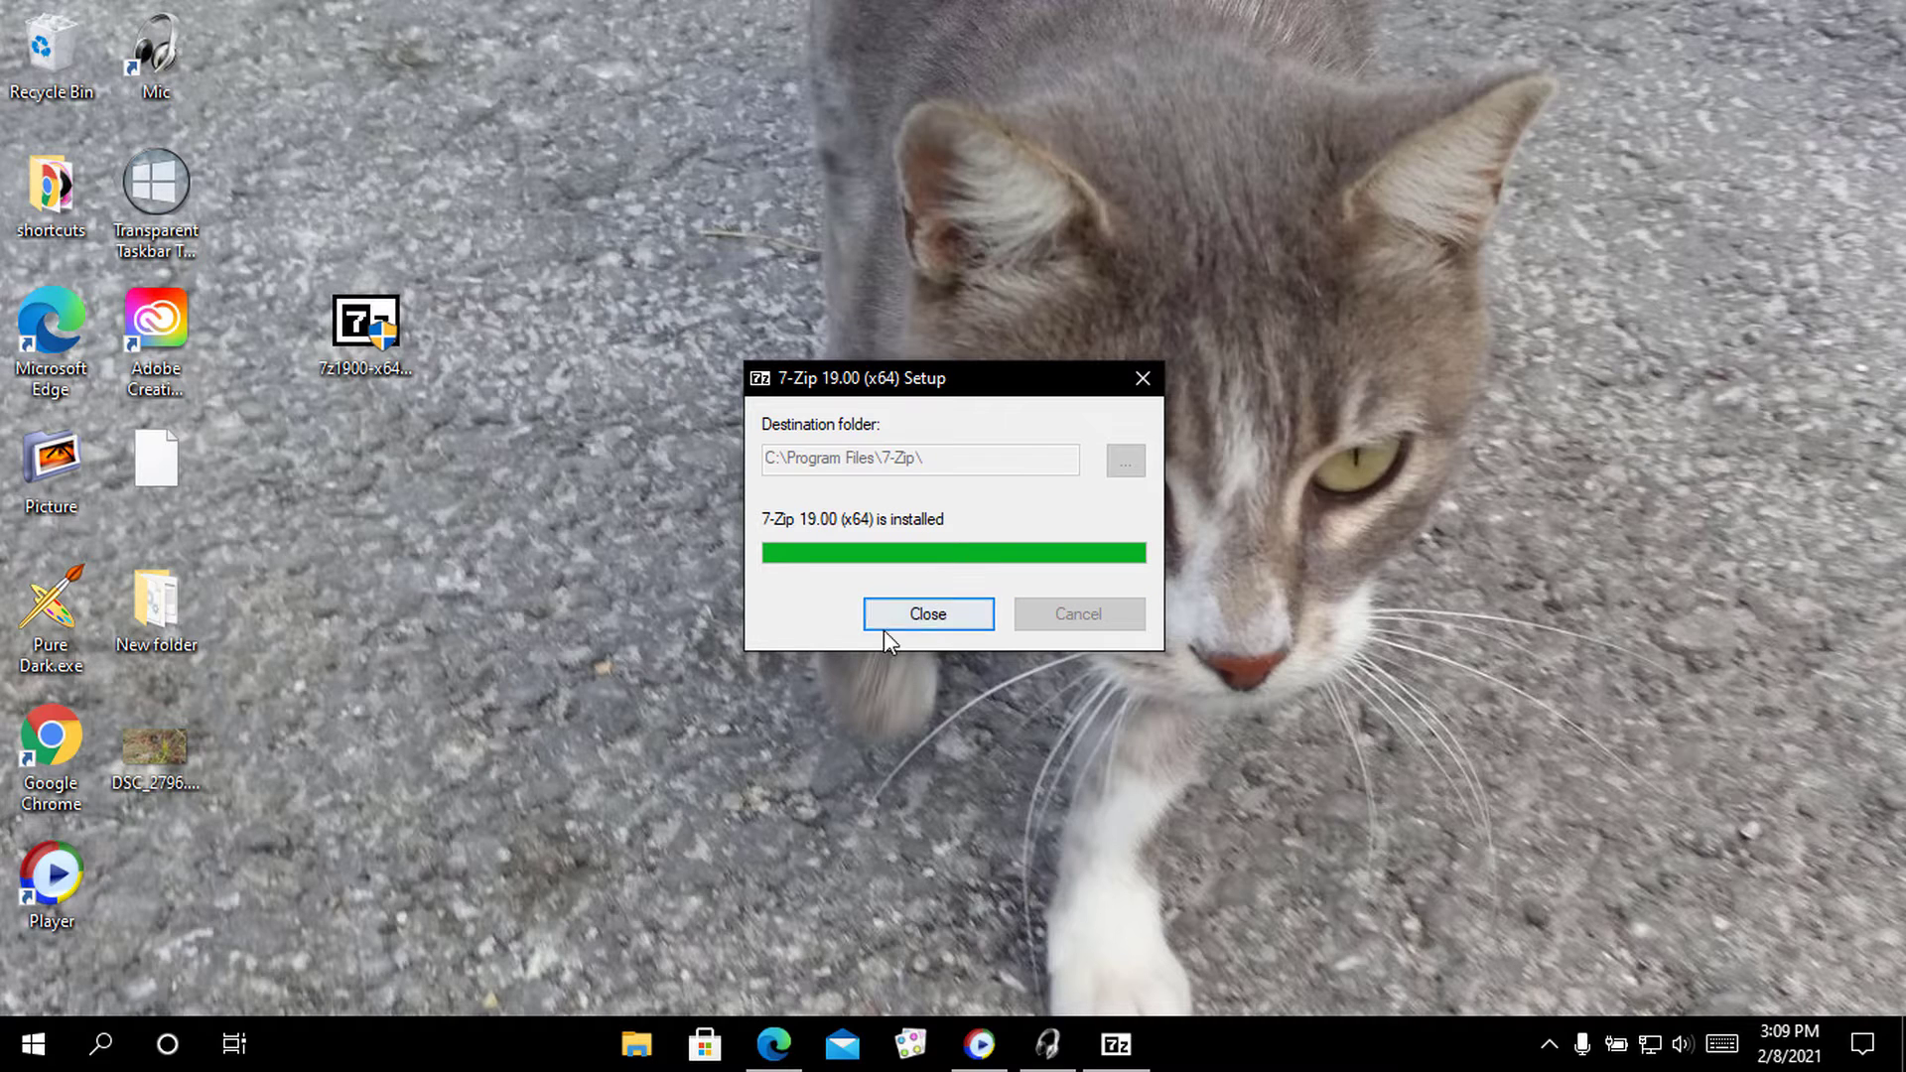
left_click(945, 611)
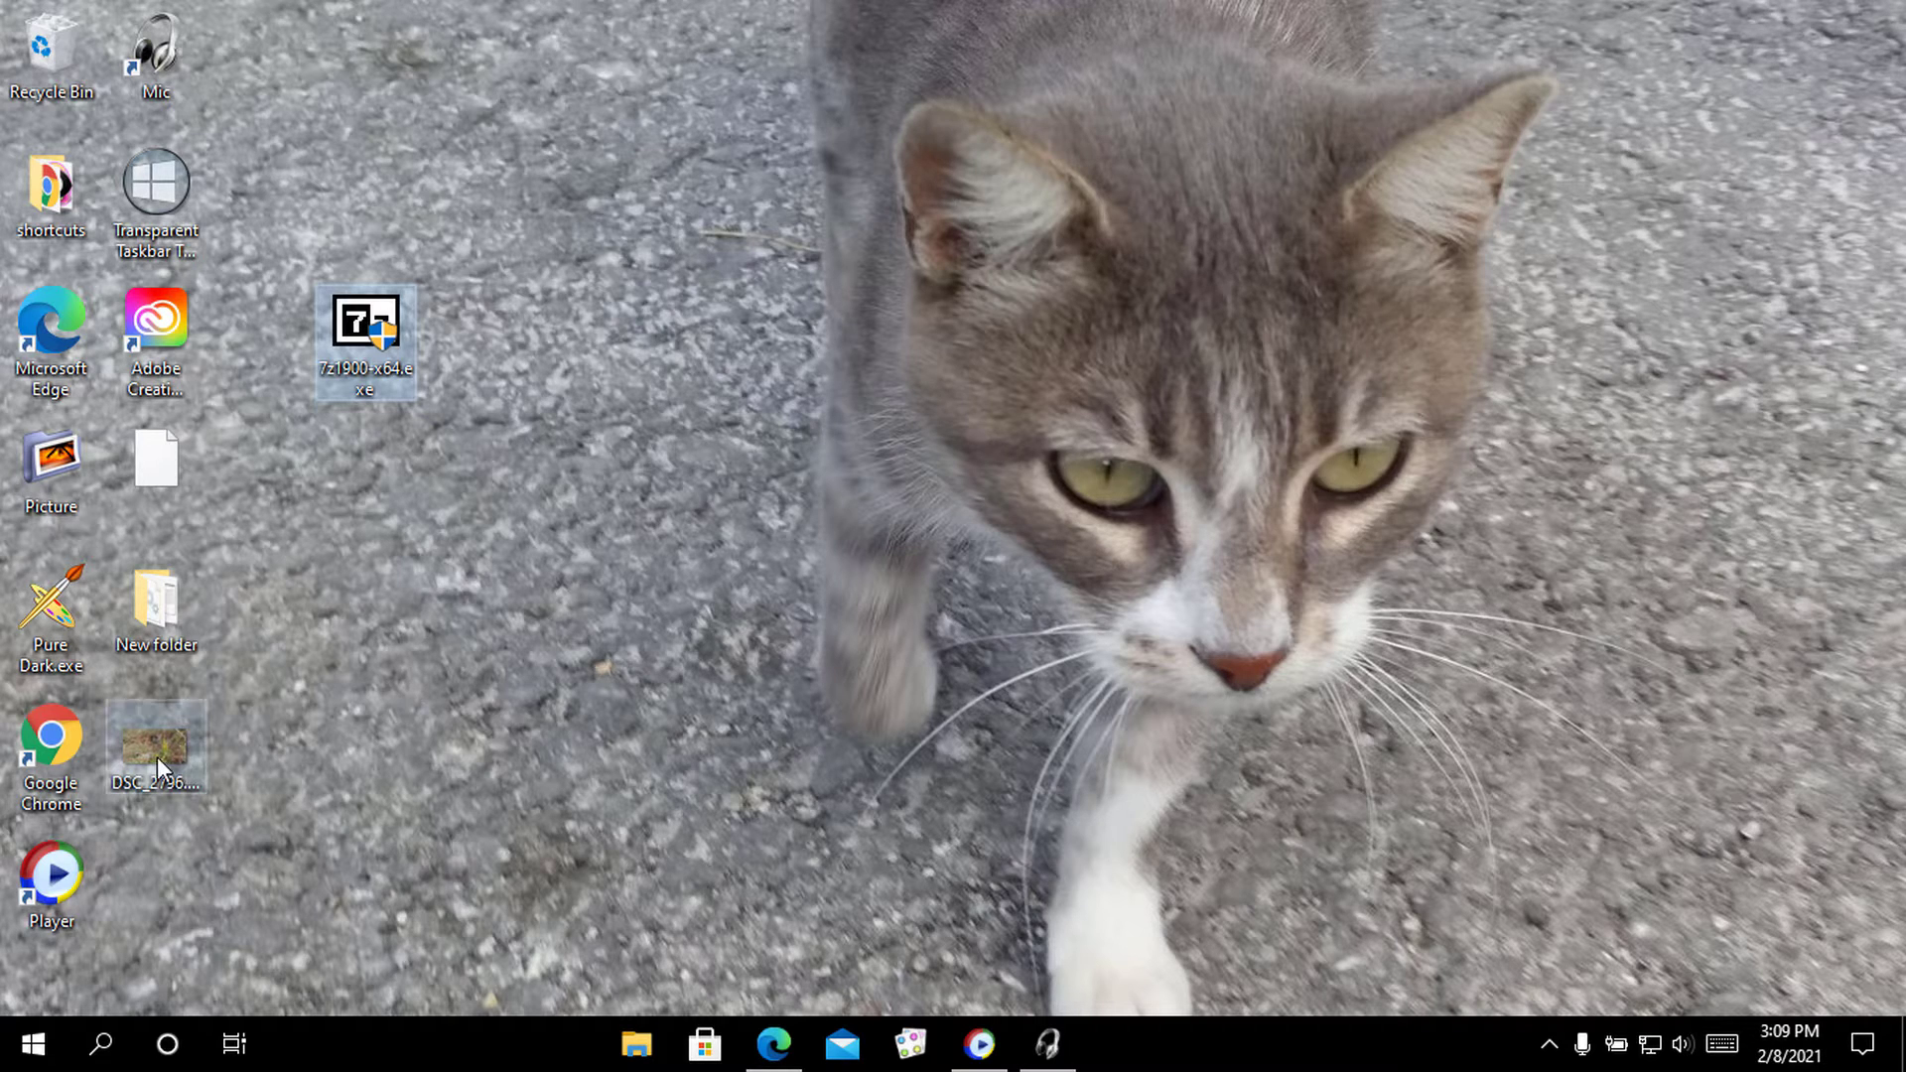
Move the DSC_2796 photo toward the desktop's middle and open 7-Zip's Add to archive for it
left_click_drag(157, 757, 641, 449)
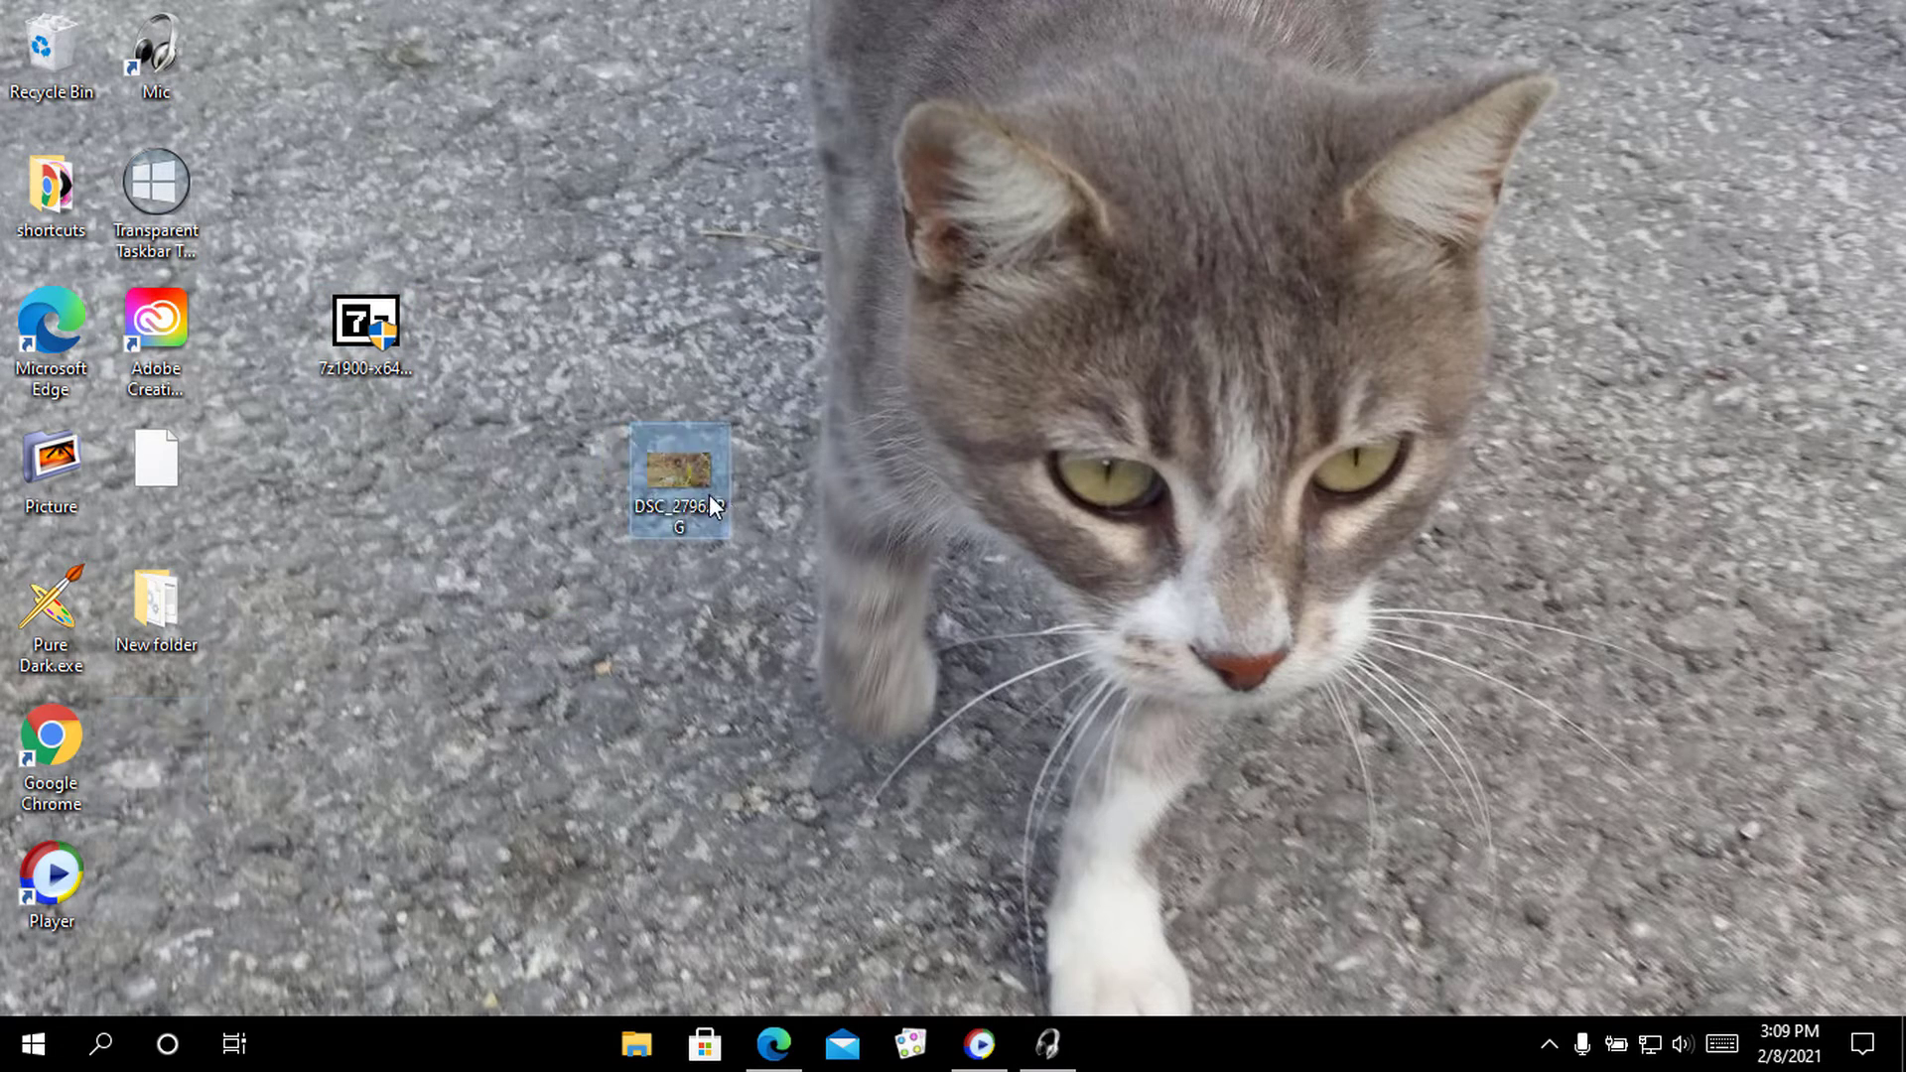
mouse_move(707, 485)
right_click(687, 480)
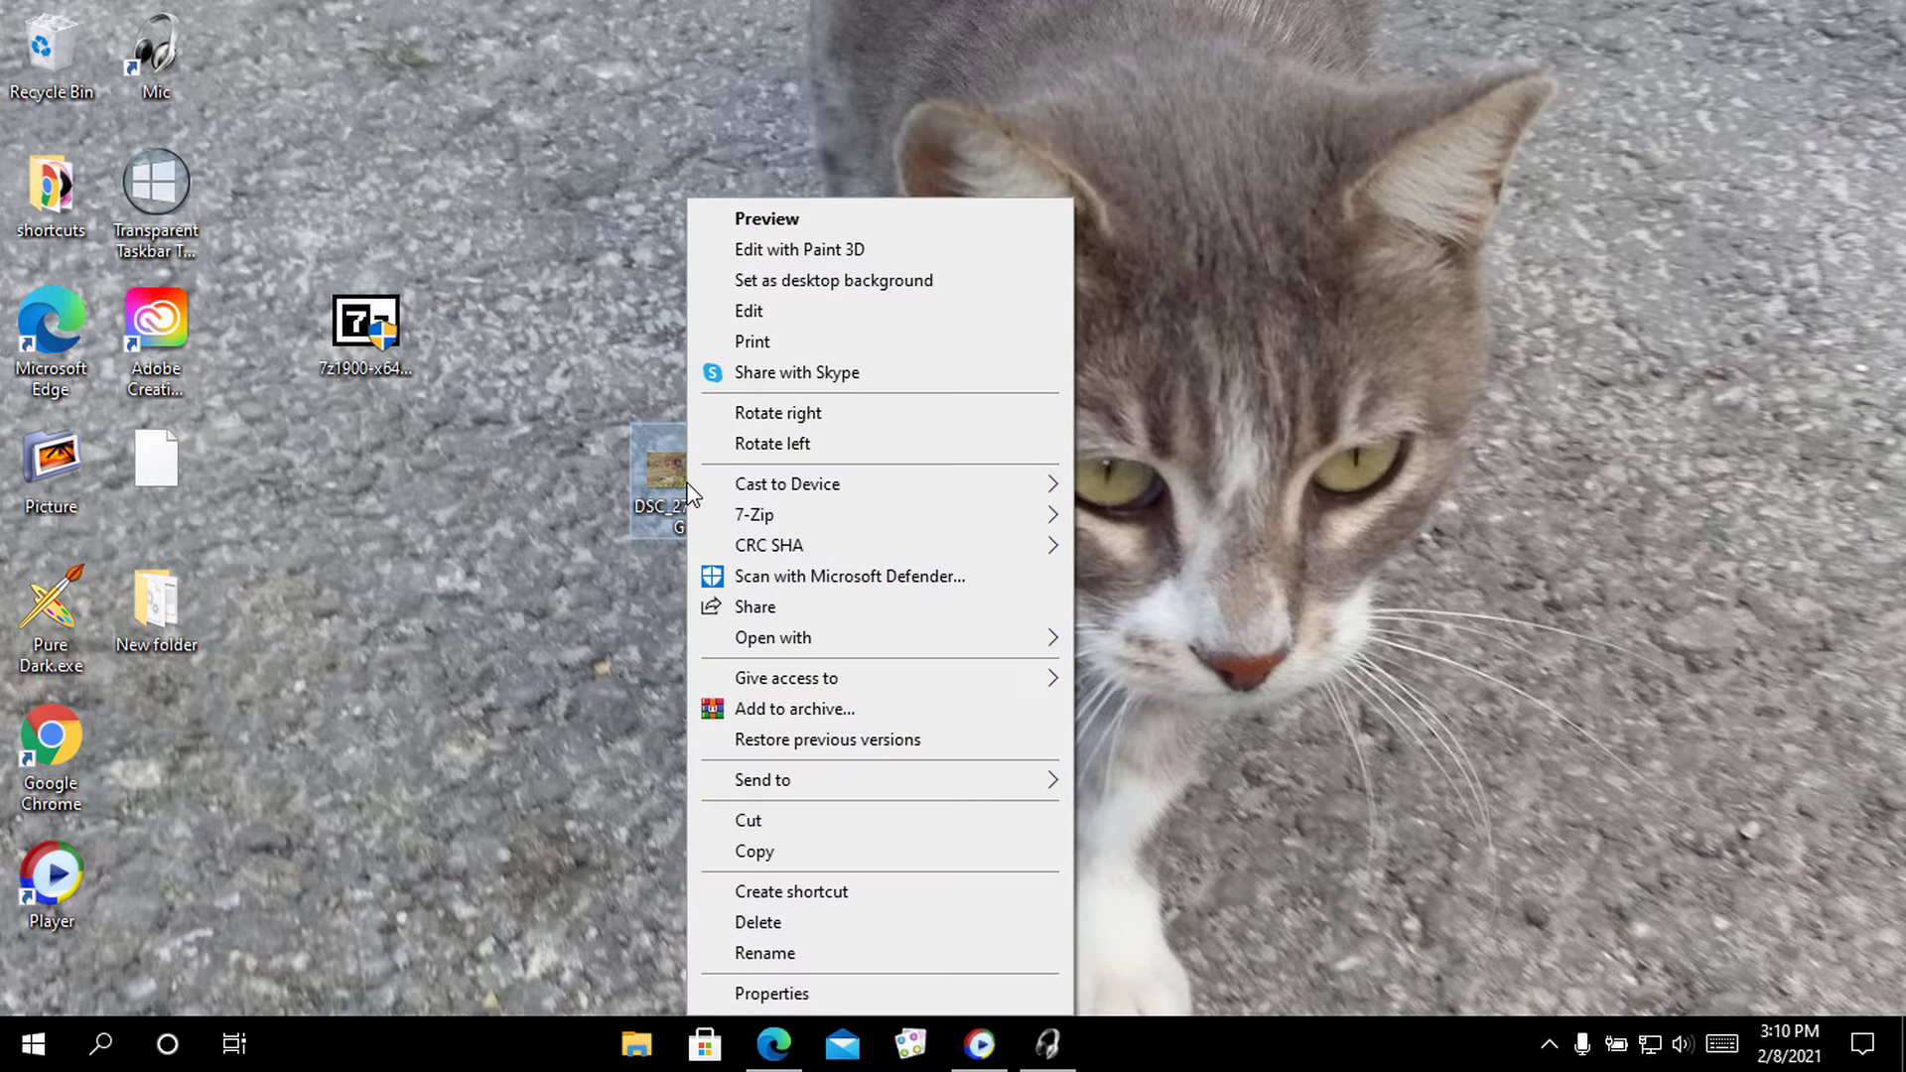
mouse_move(808, 518)
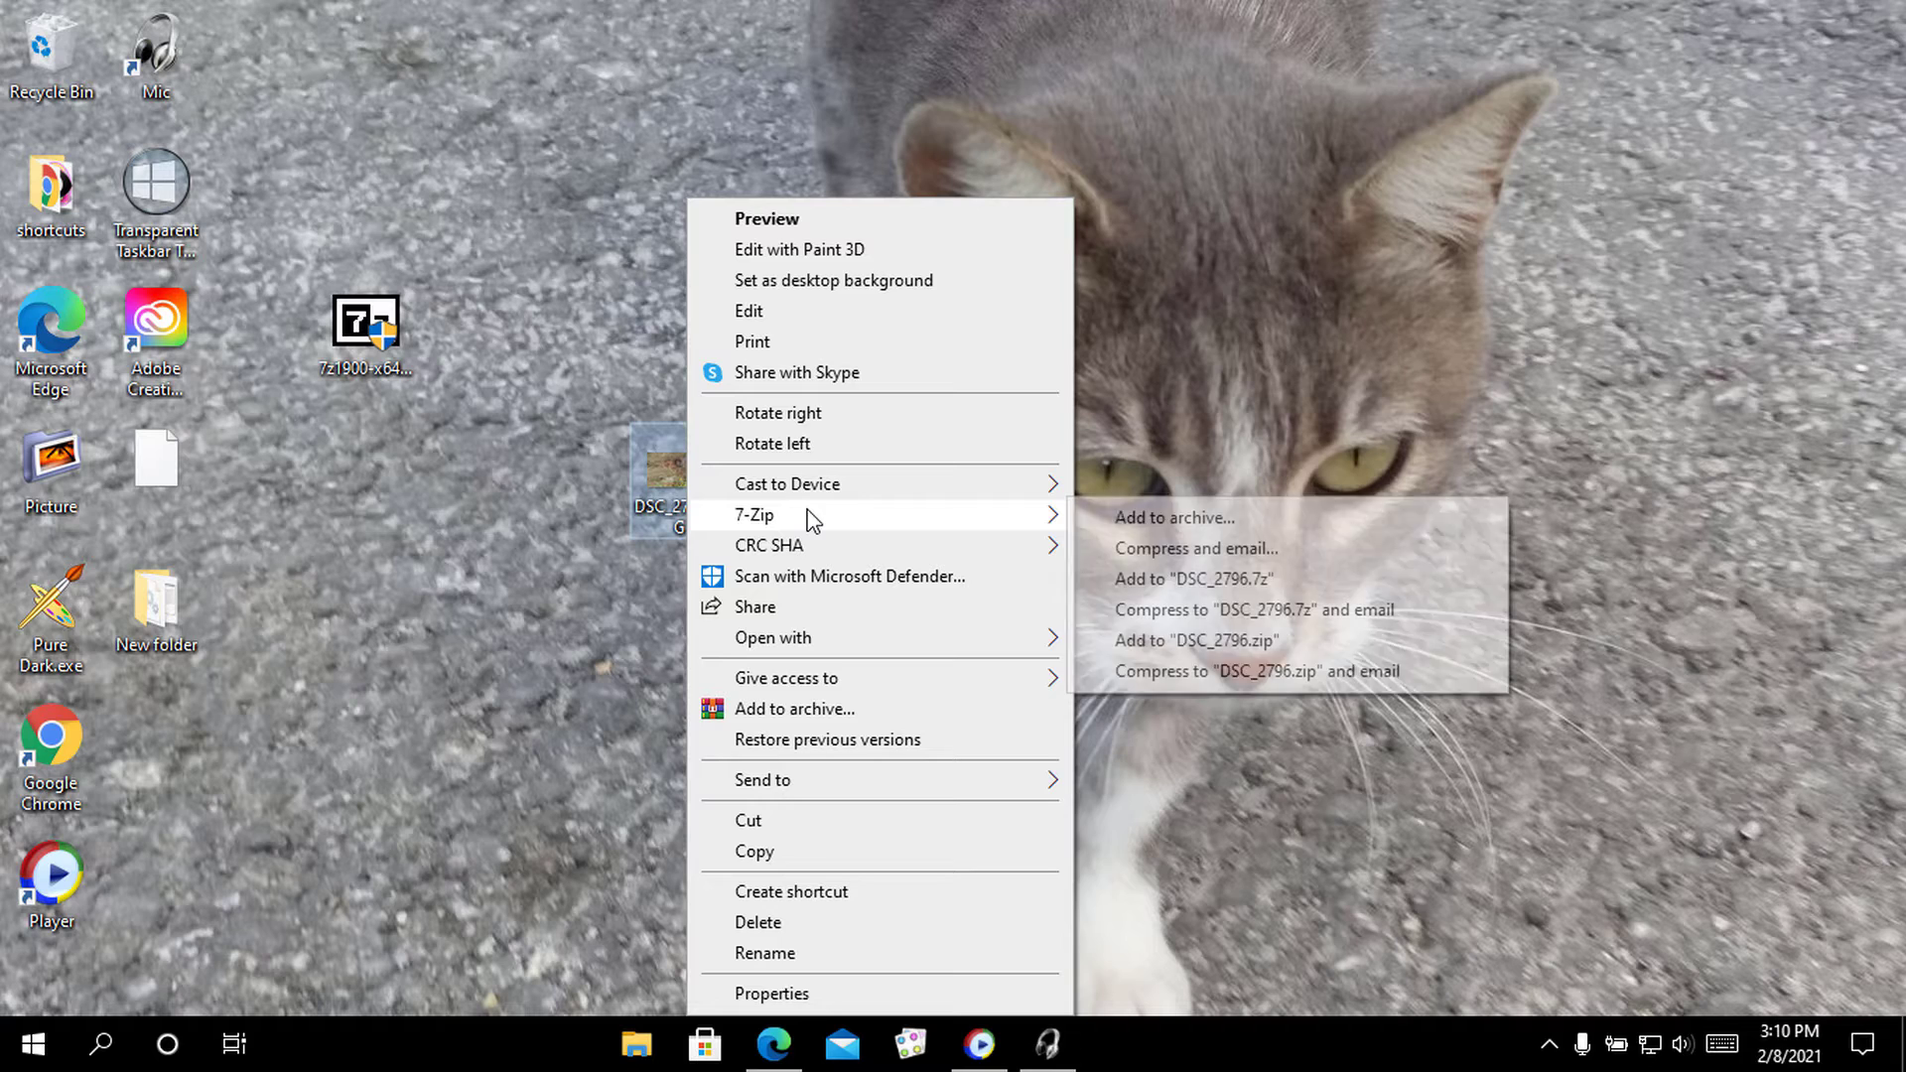
left_click(1239, 524)
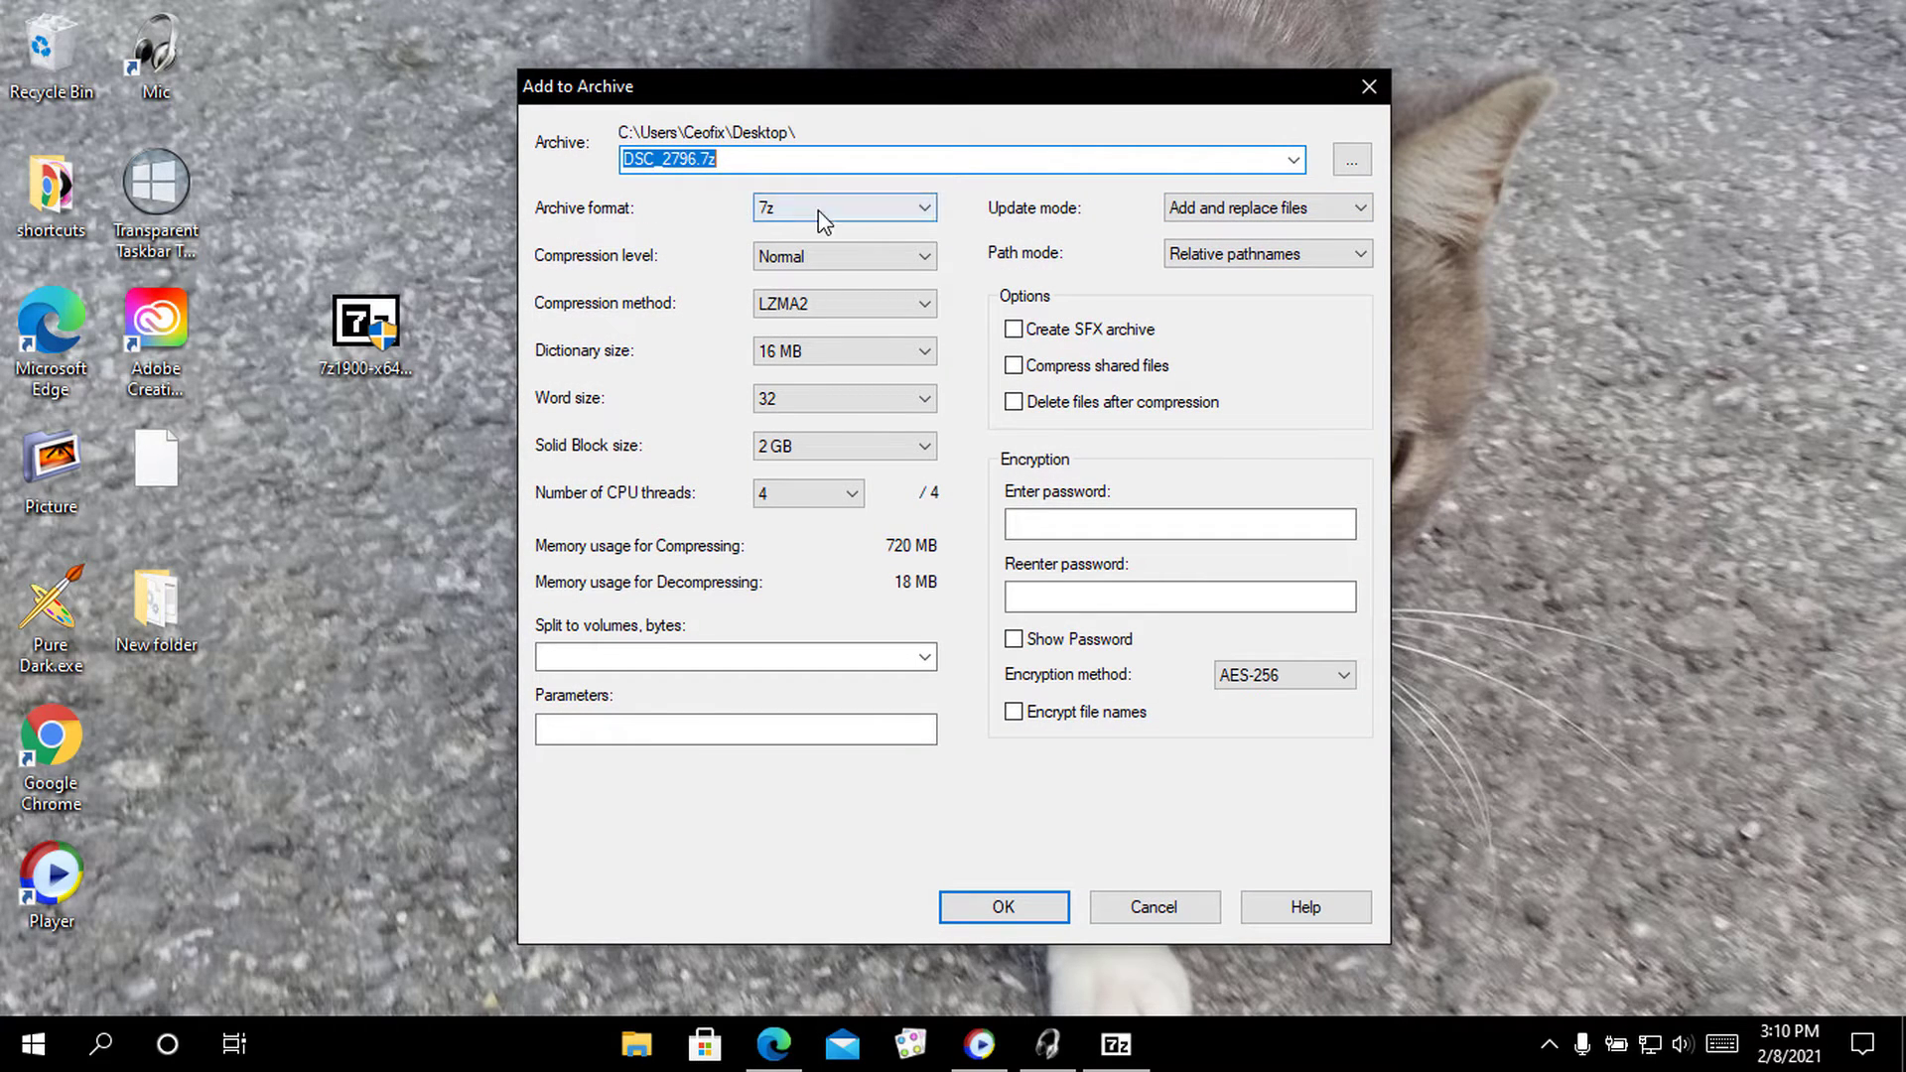
Set the archive format to zip and encryption to ZipCrypto, after briefly trying AES-256
left_click(785, 216)
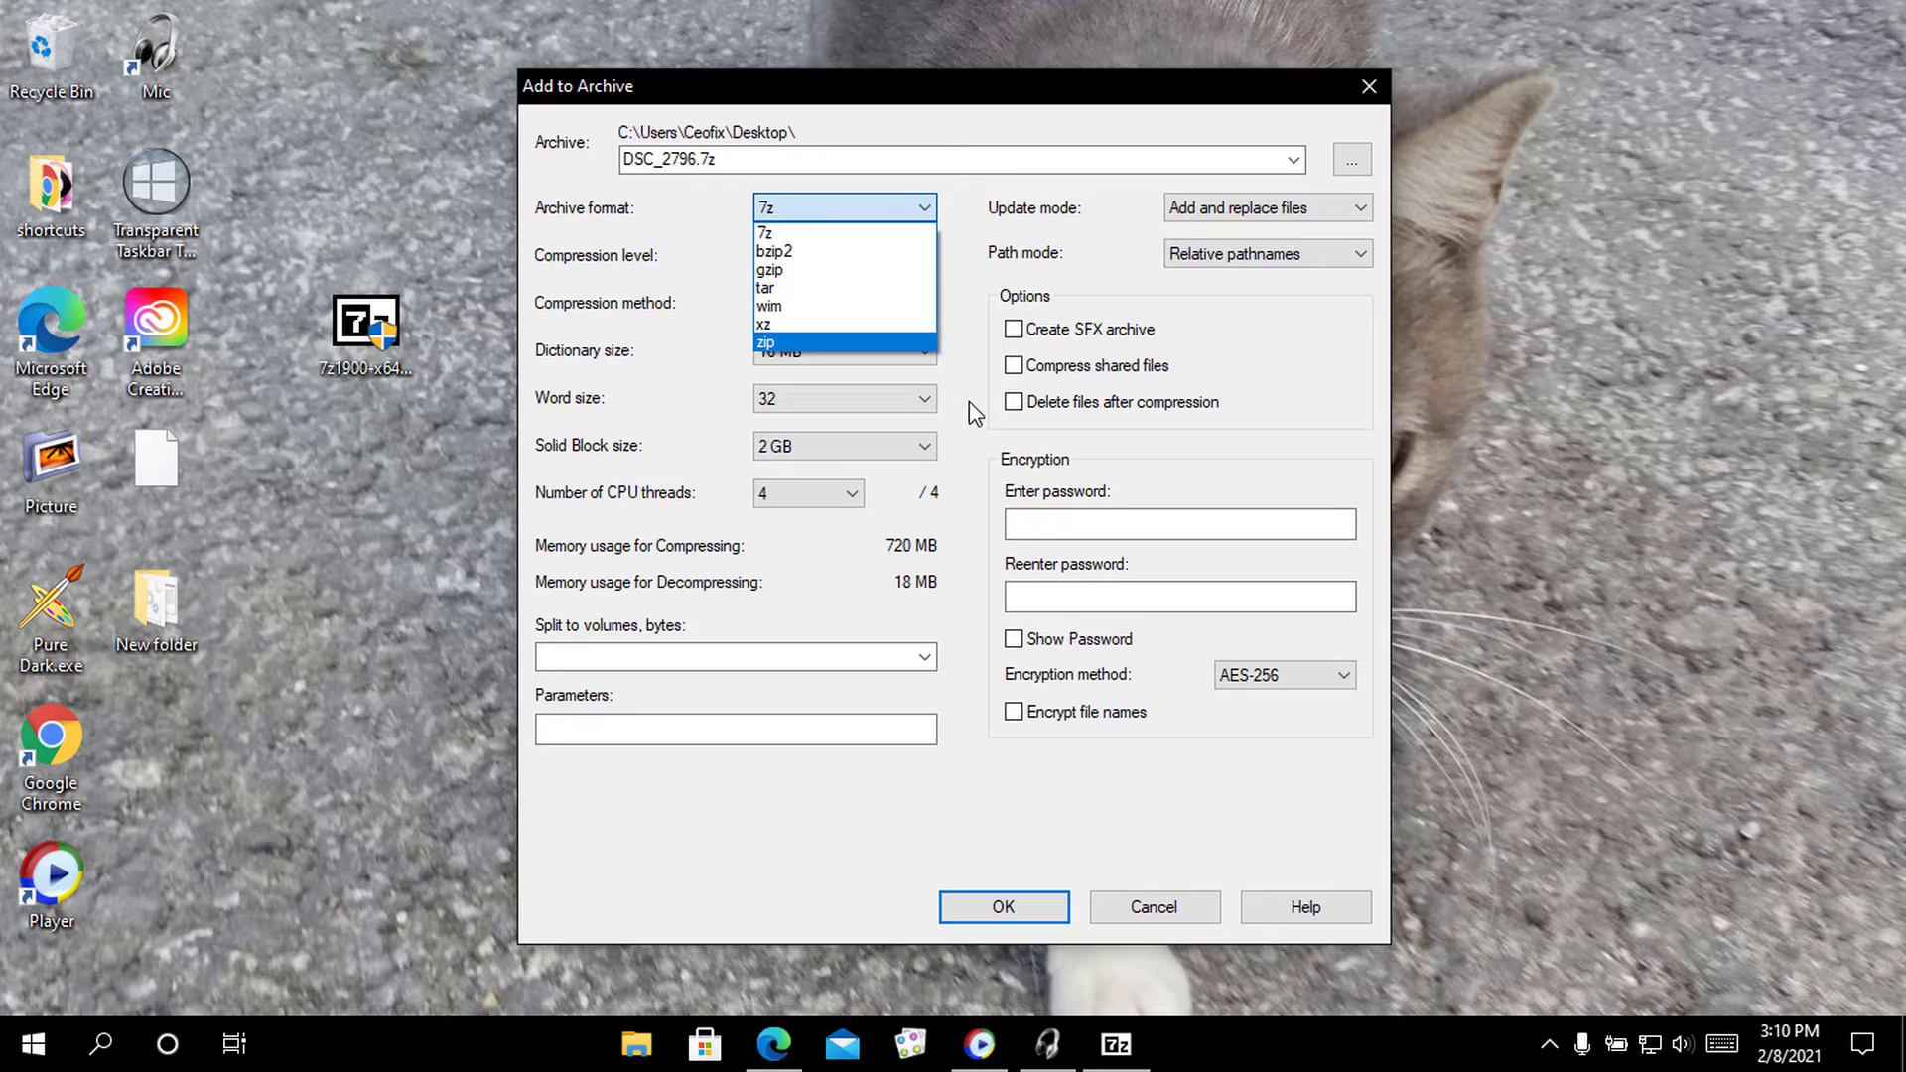
left_click(827, 340)
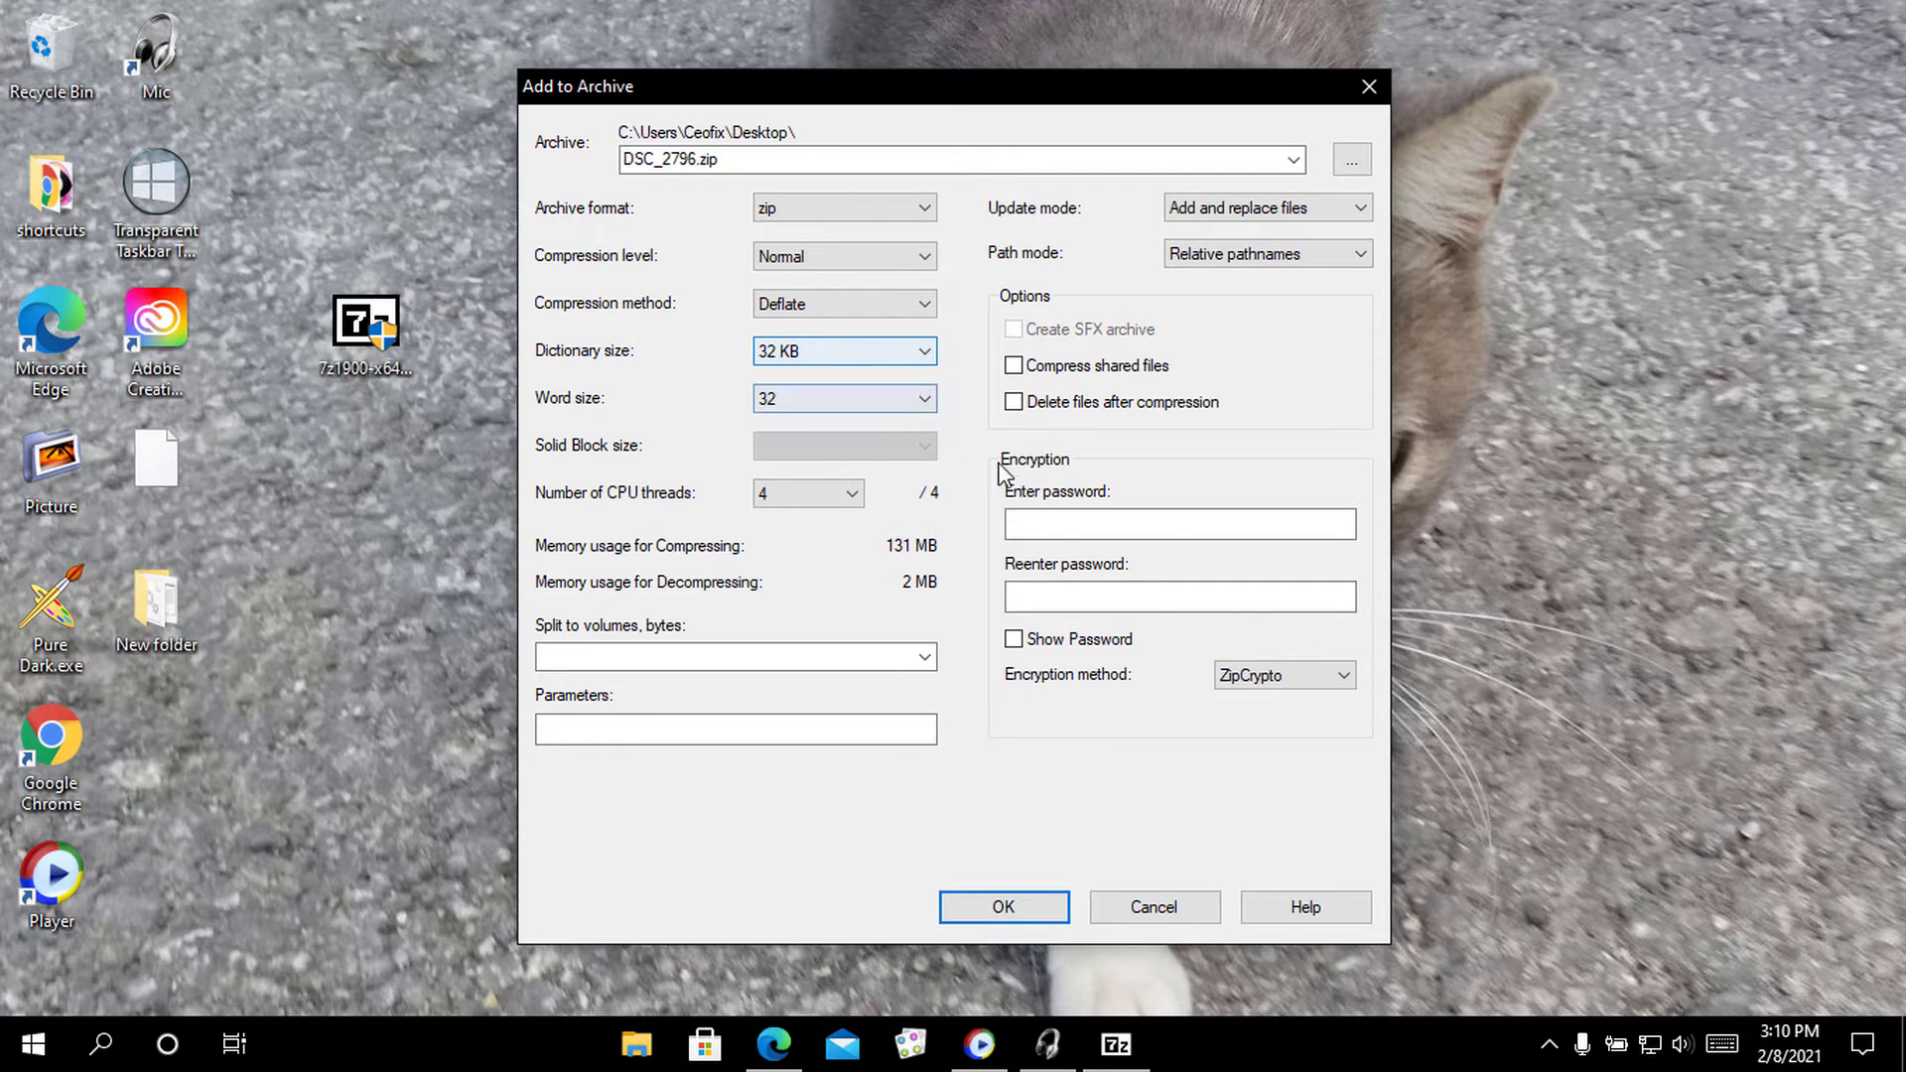
left_click(1319, 685)
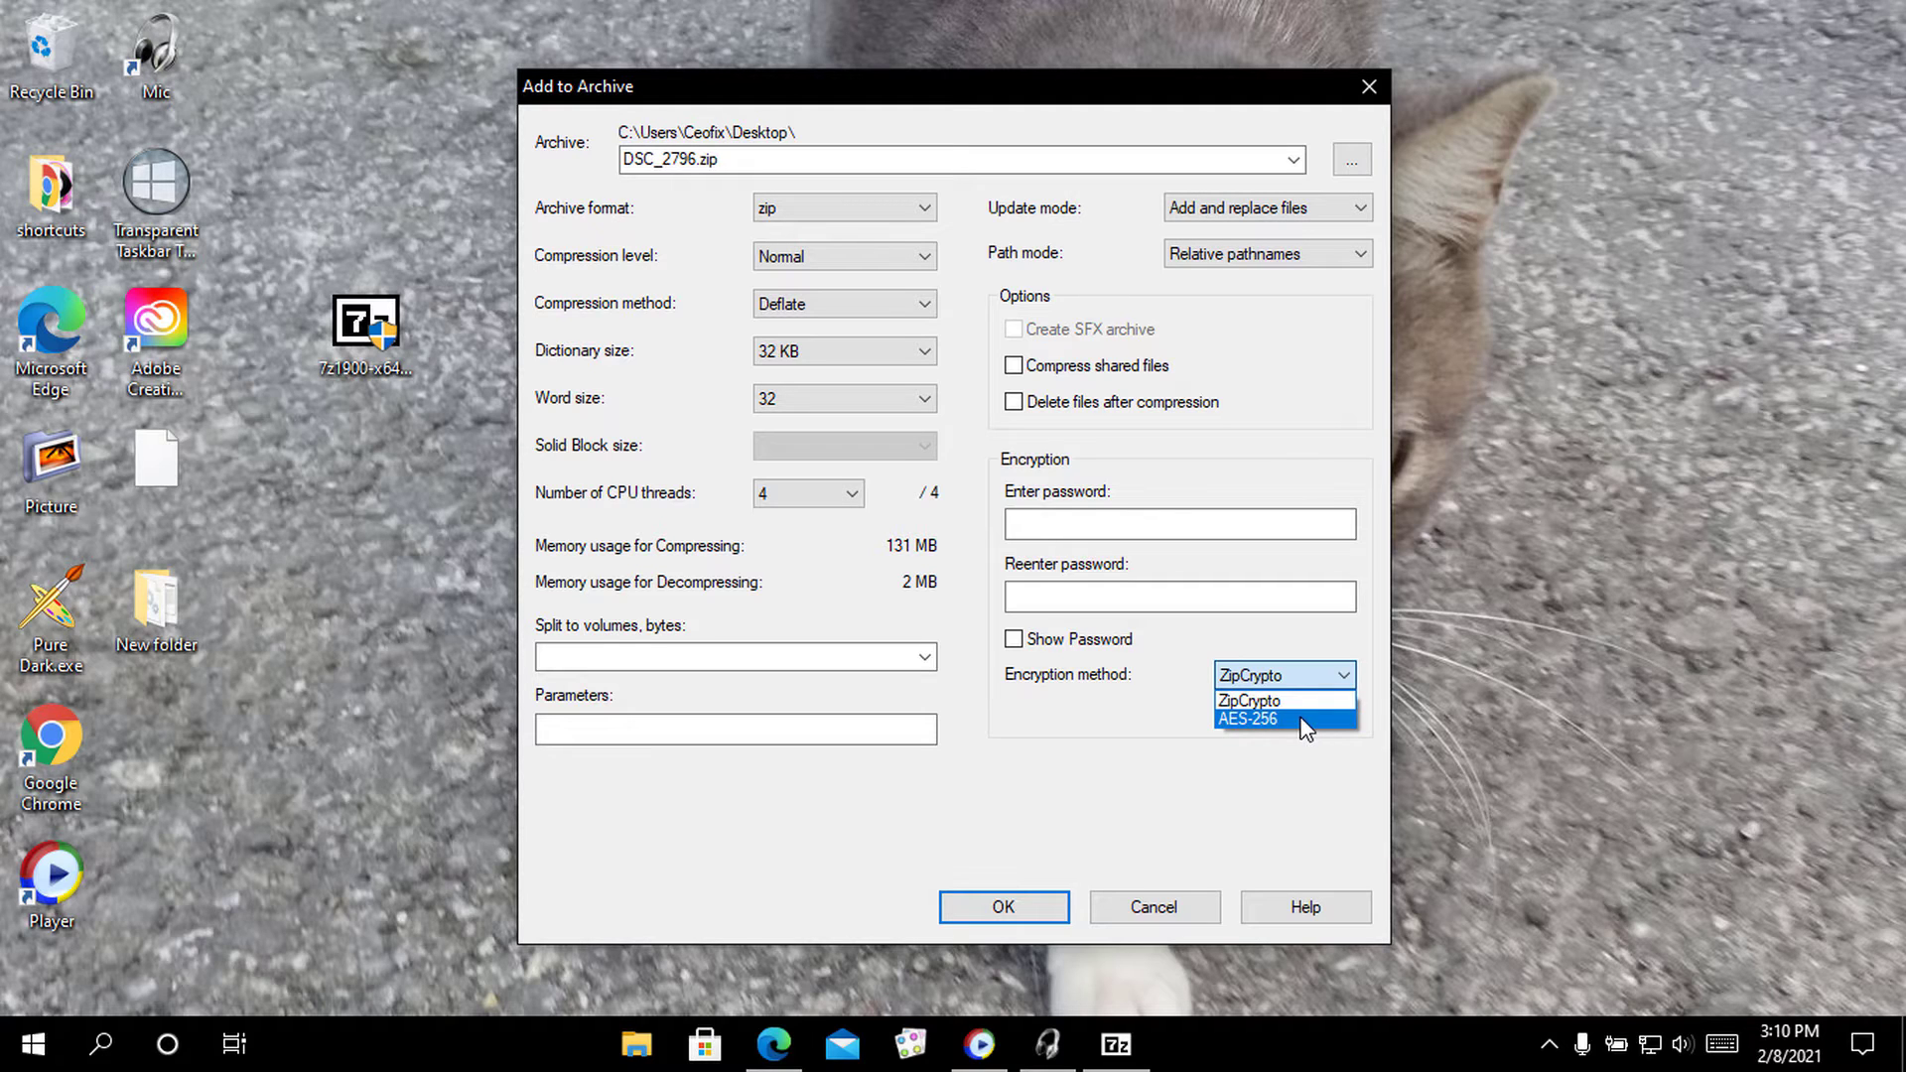
left_click(1301, 721)
left_click(1325, 681)
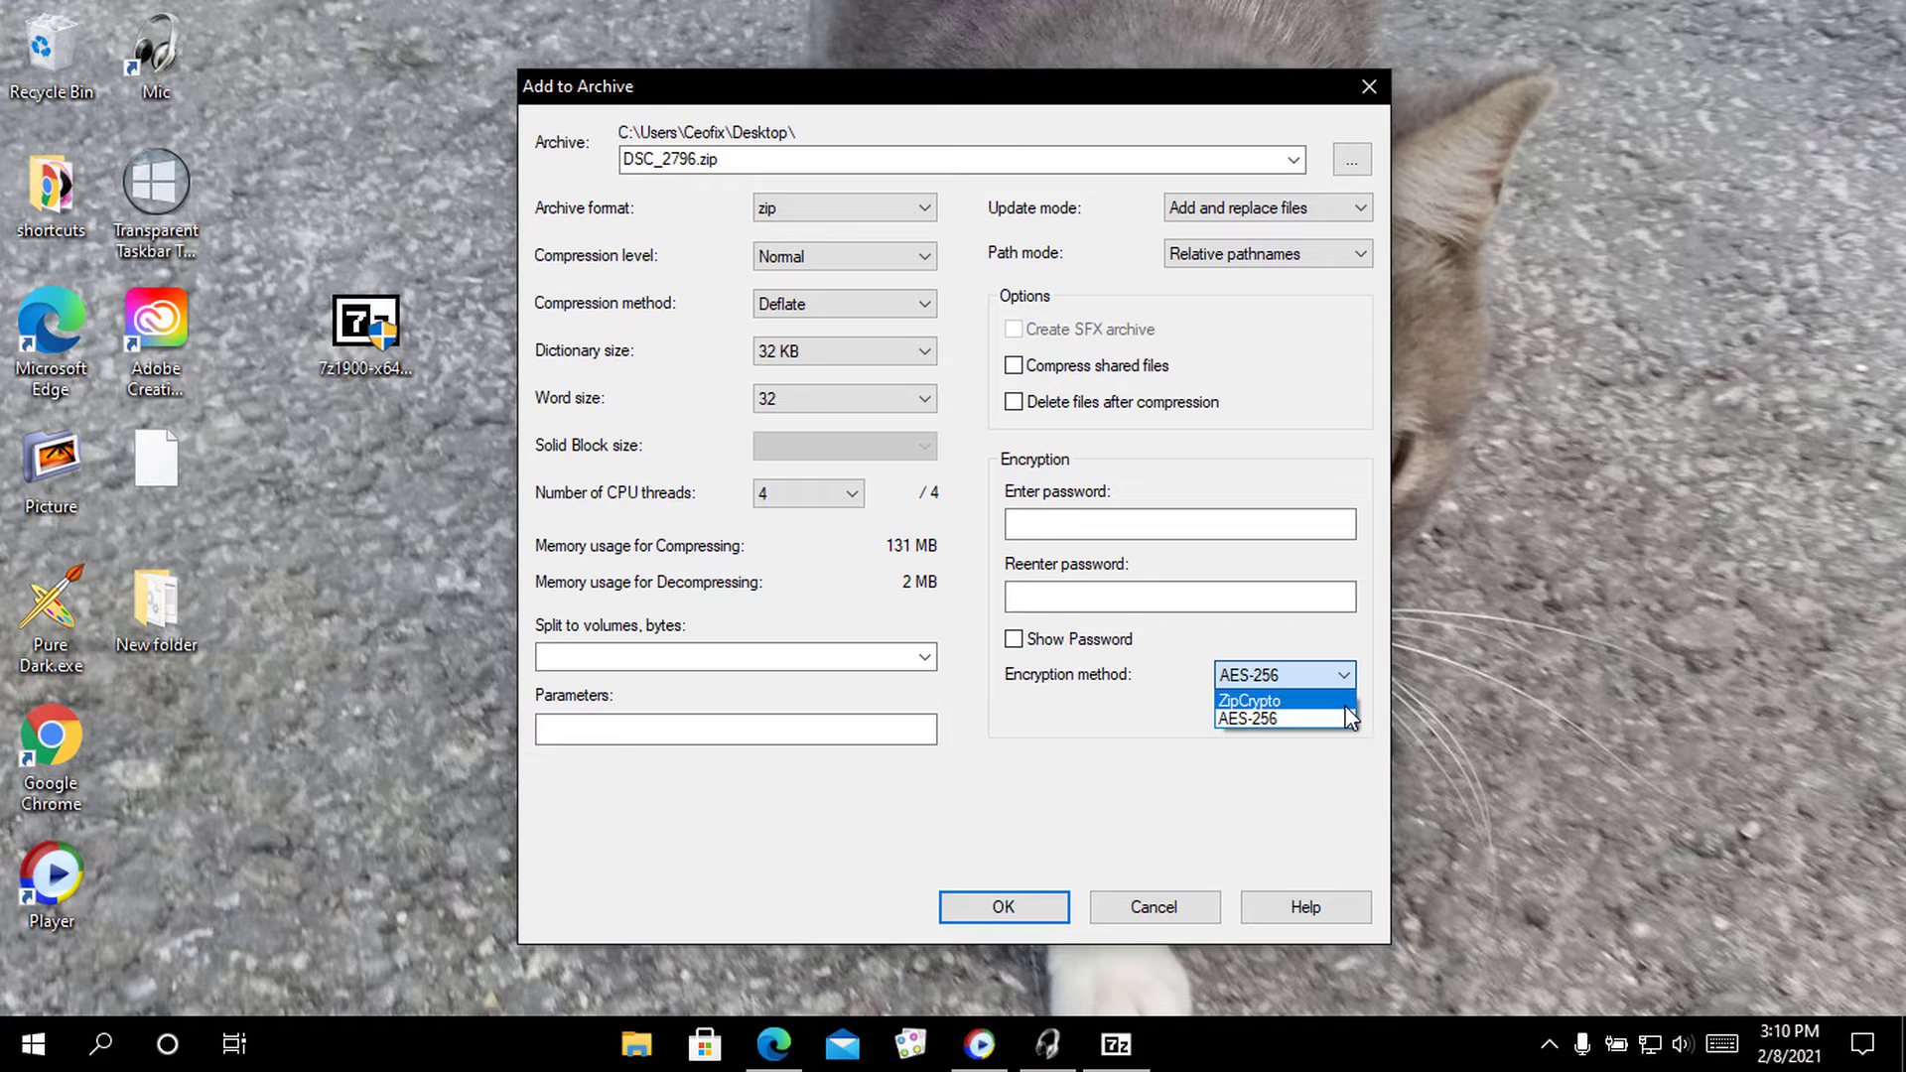
left_click(1335, 700)
left_click(1348, 676)
left_click(1346, 675)
left_click(1271, 523)
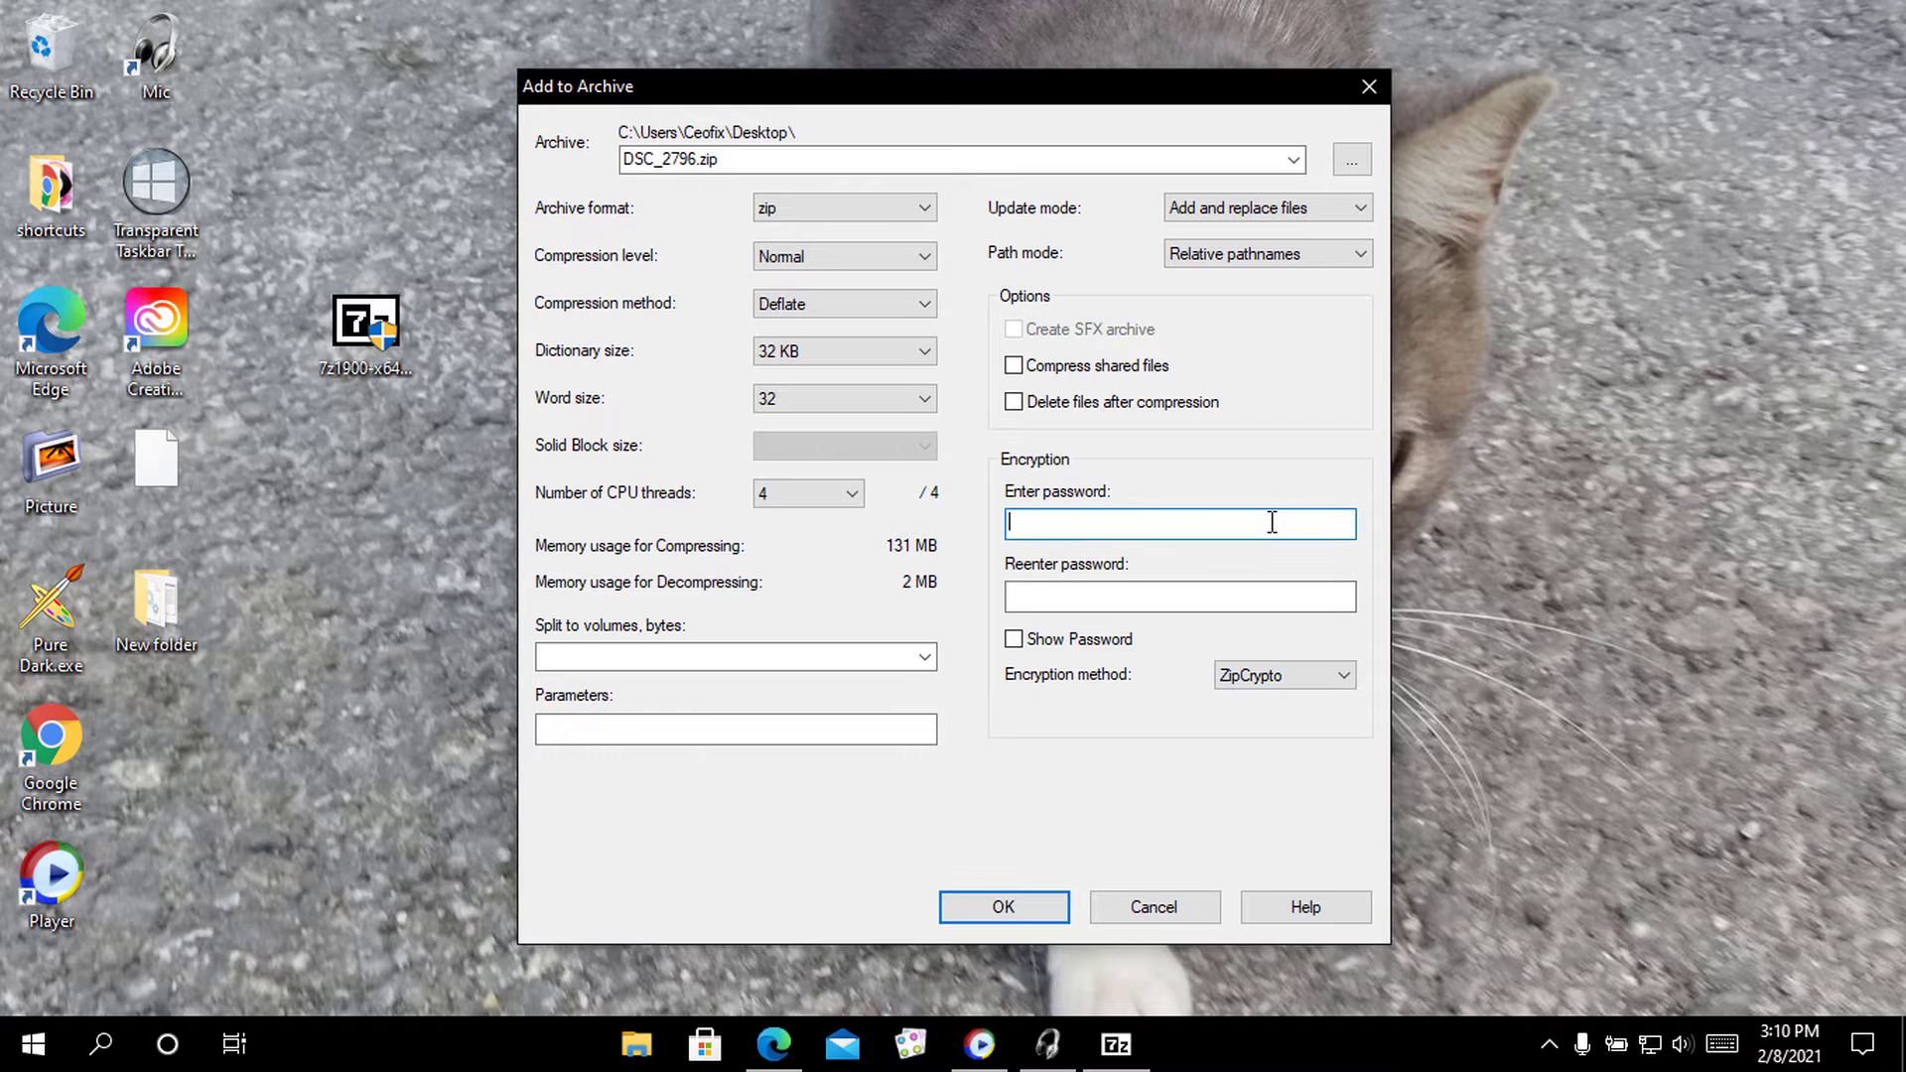
Enter and confirm the archive password with Show Password on, then compress into DSC_2796.zip
left_click(1013, 639)
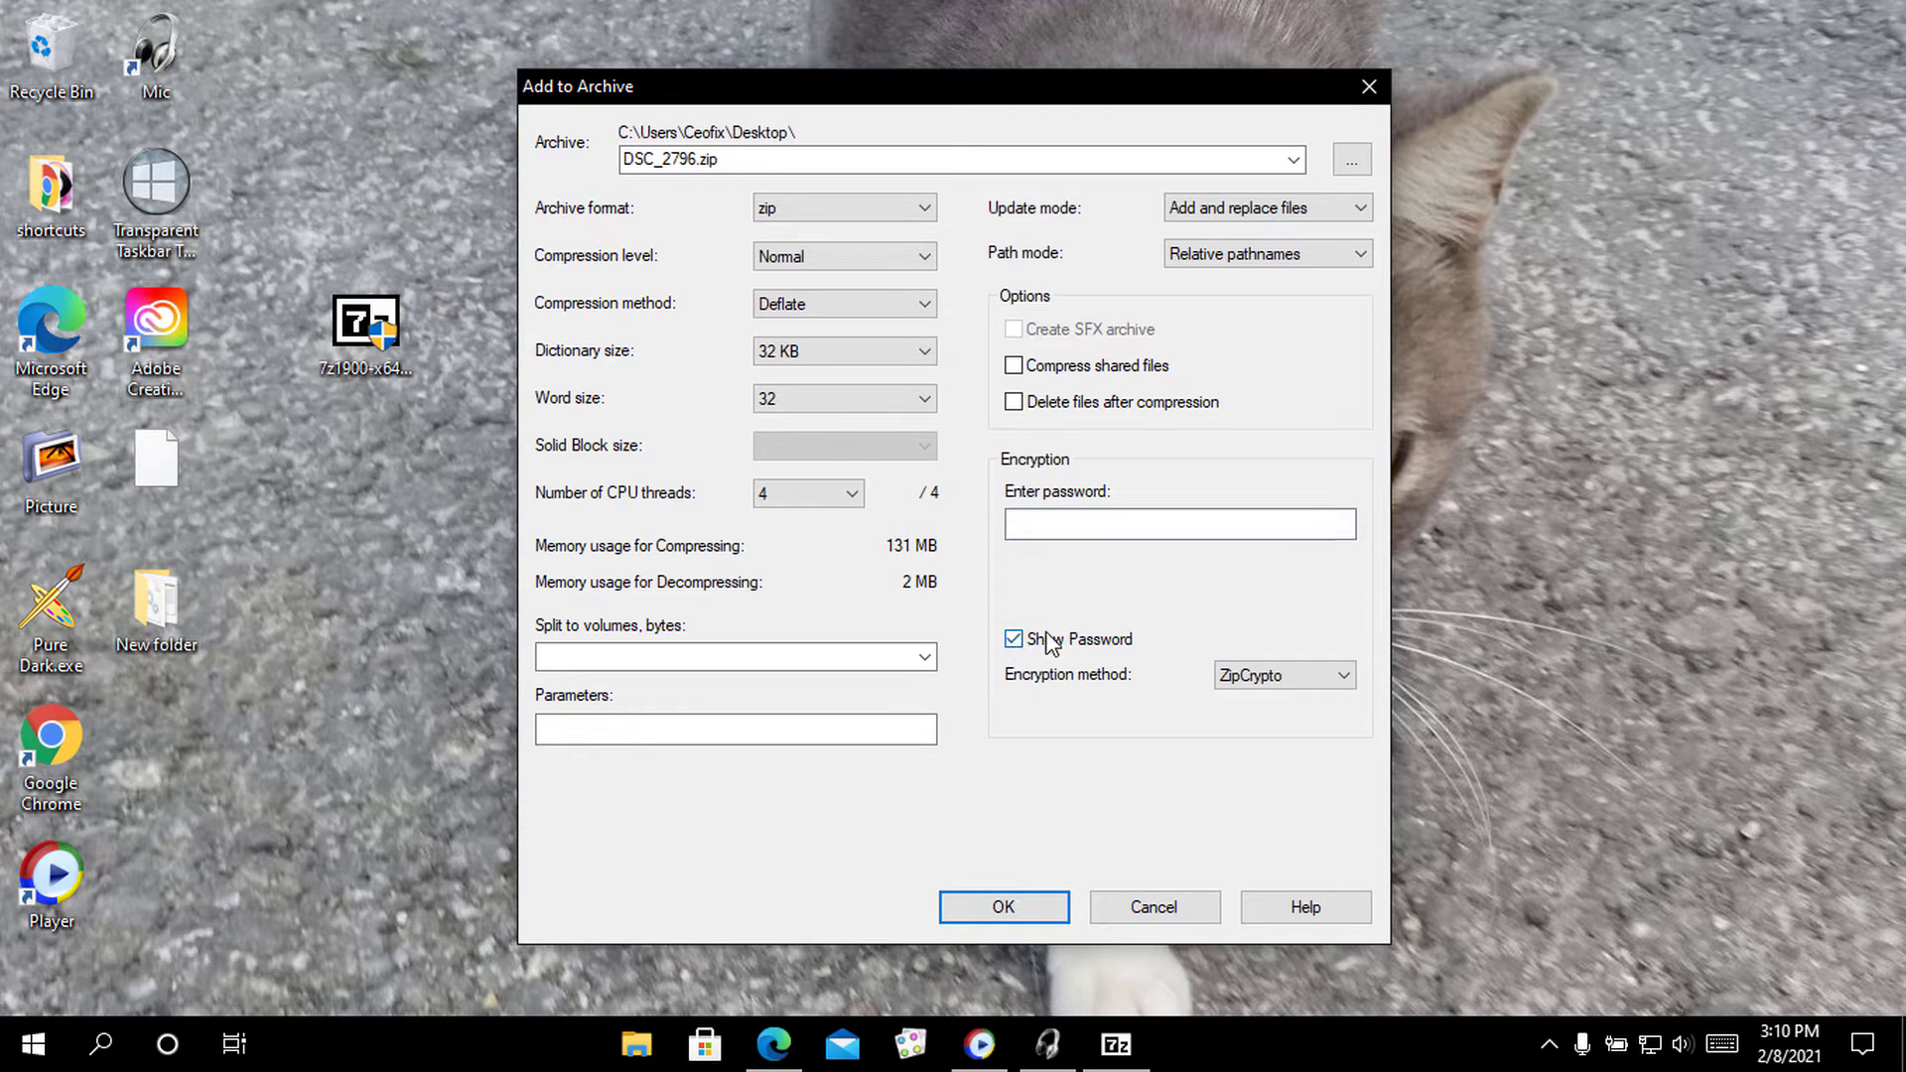
left_click(1080, 523)
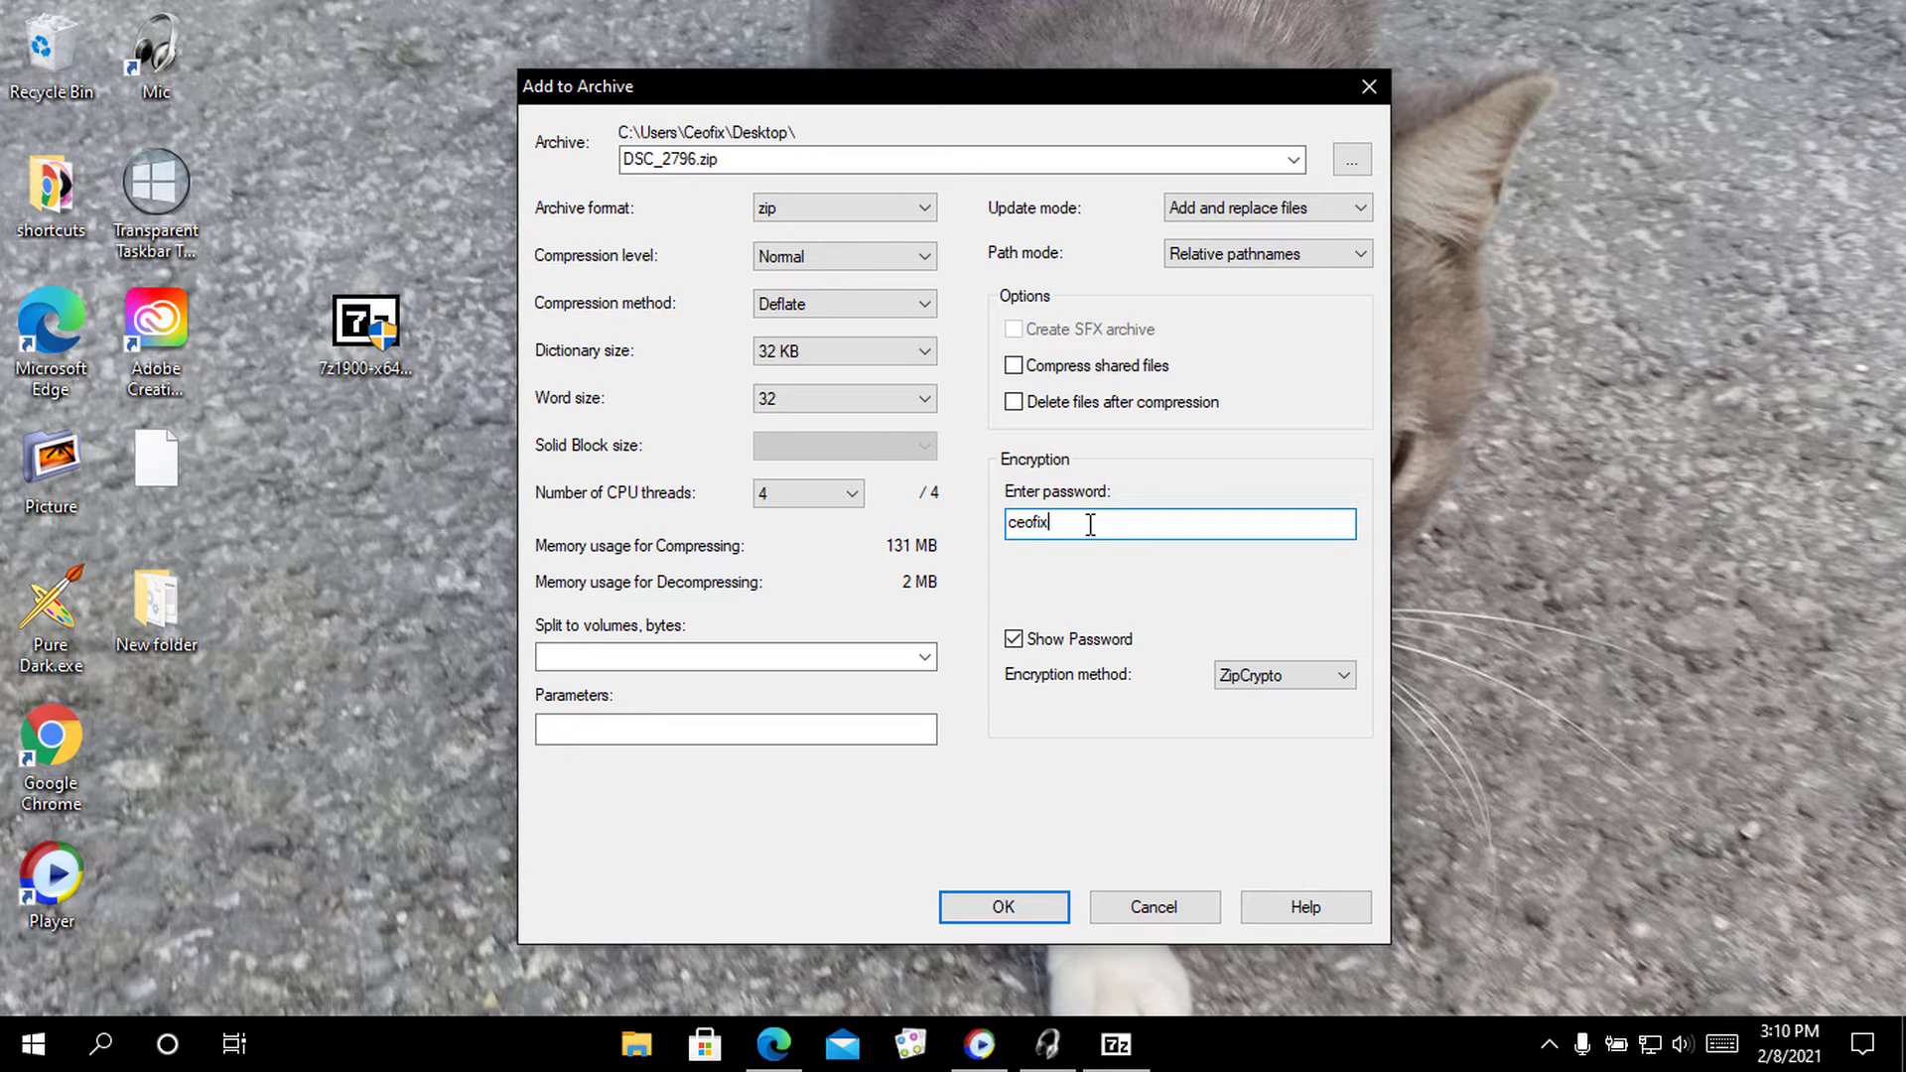
left_click(1018, 642)
left_click(1036, 595)
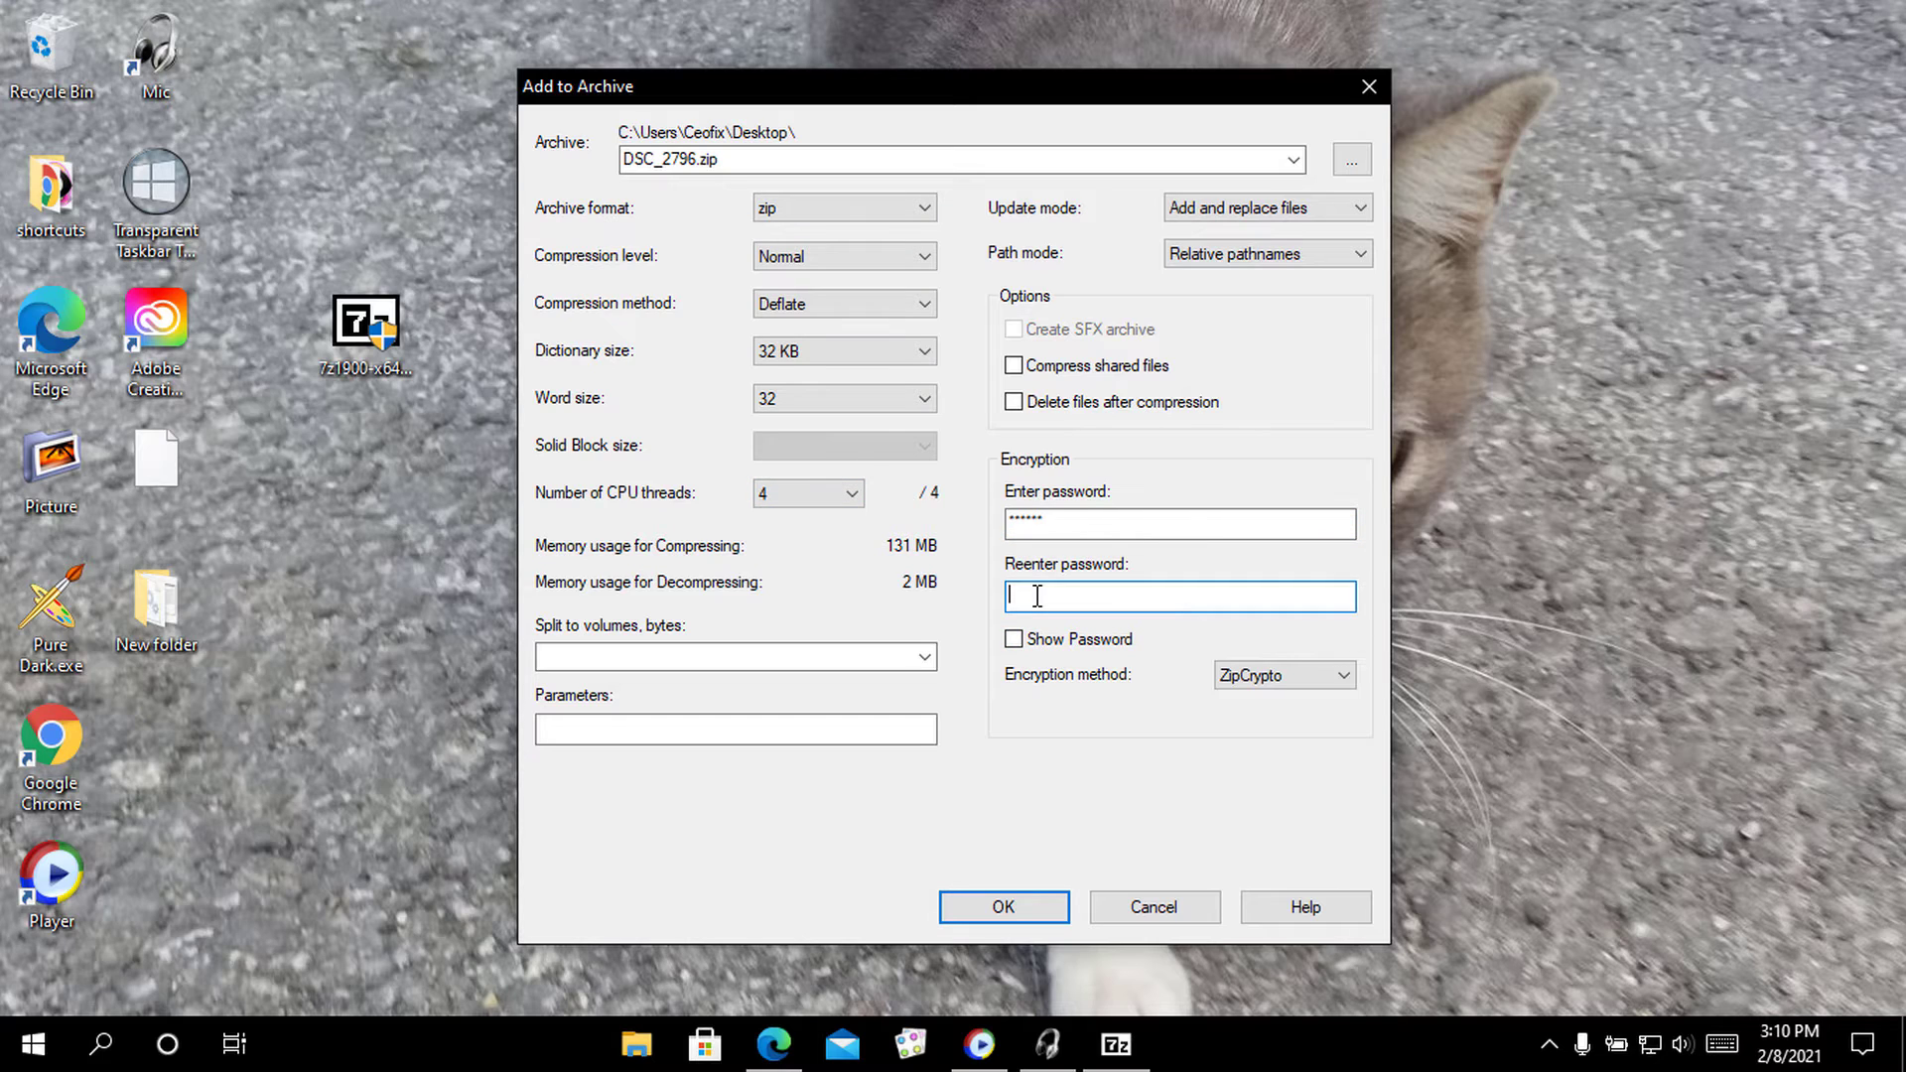
left_click(1013, 639)
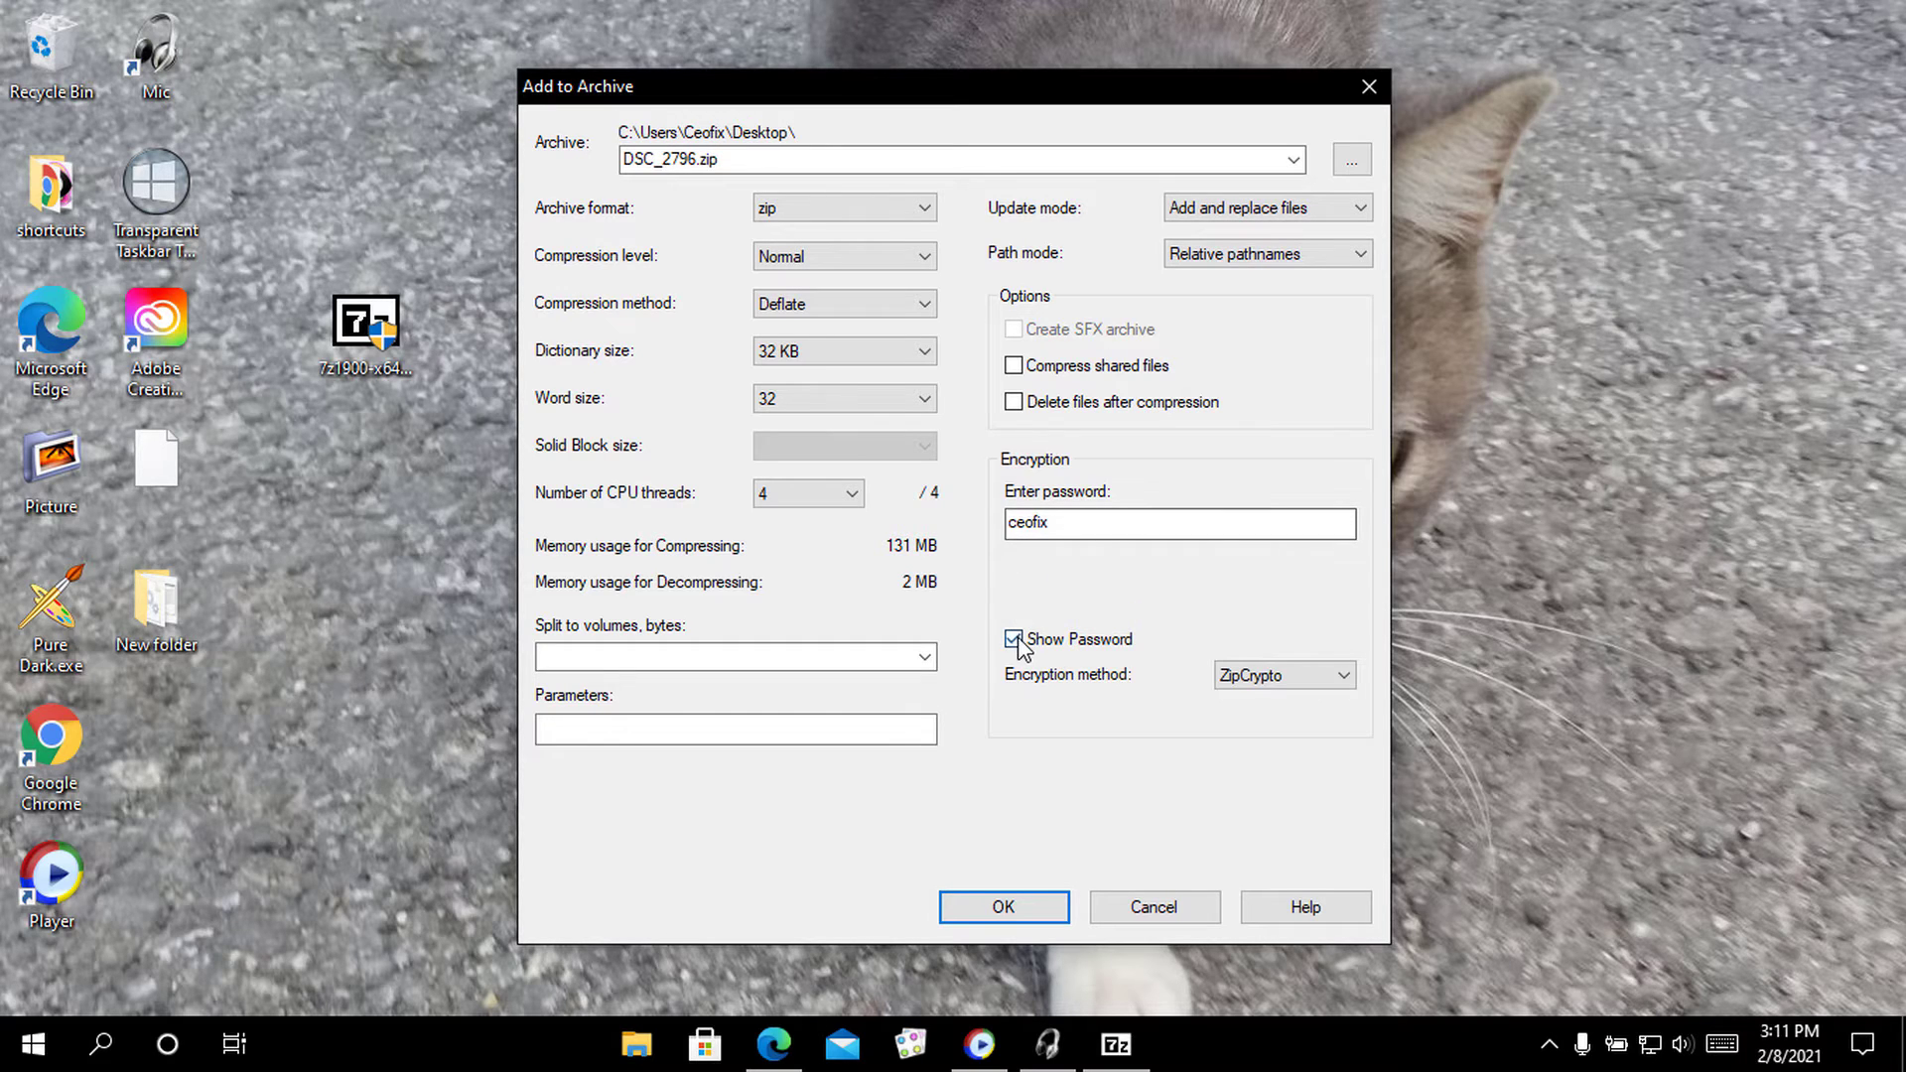
left_click(1013, 639)
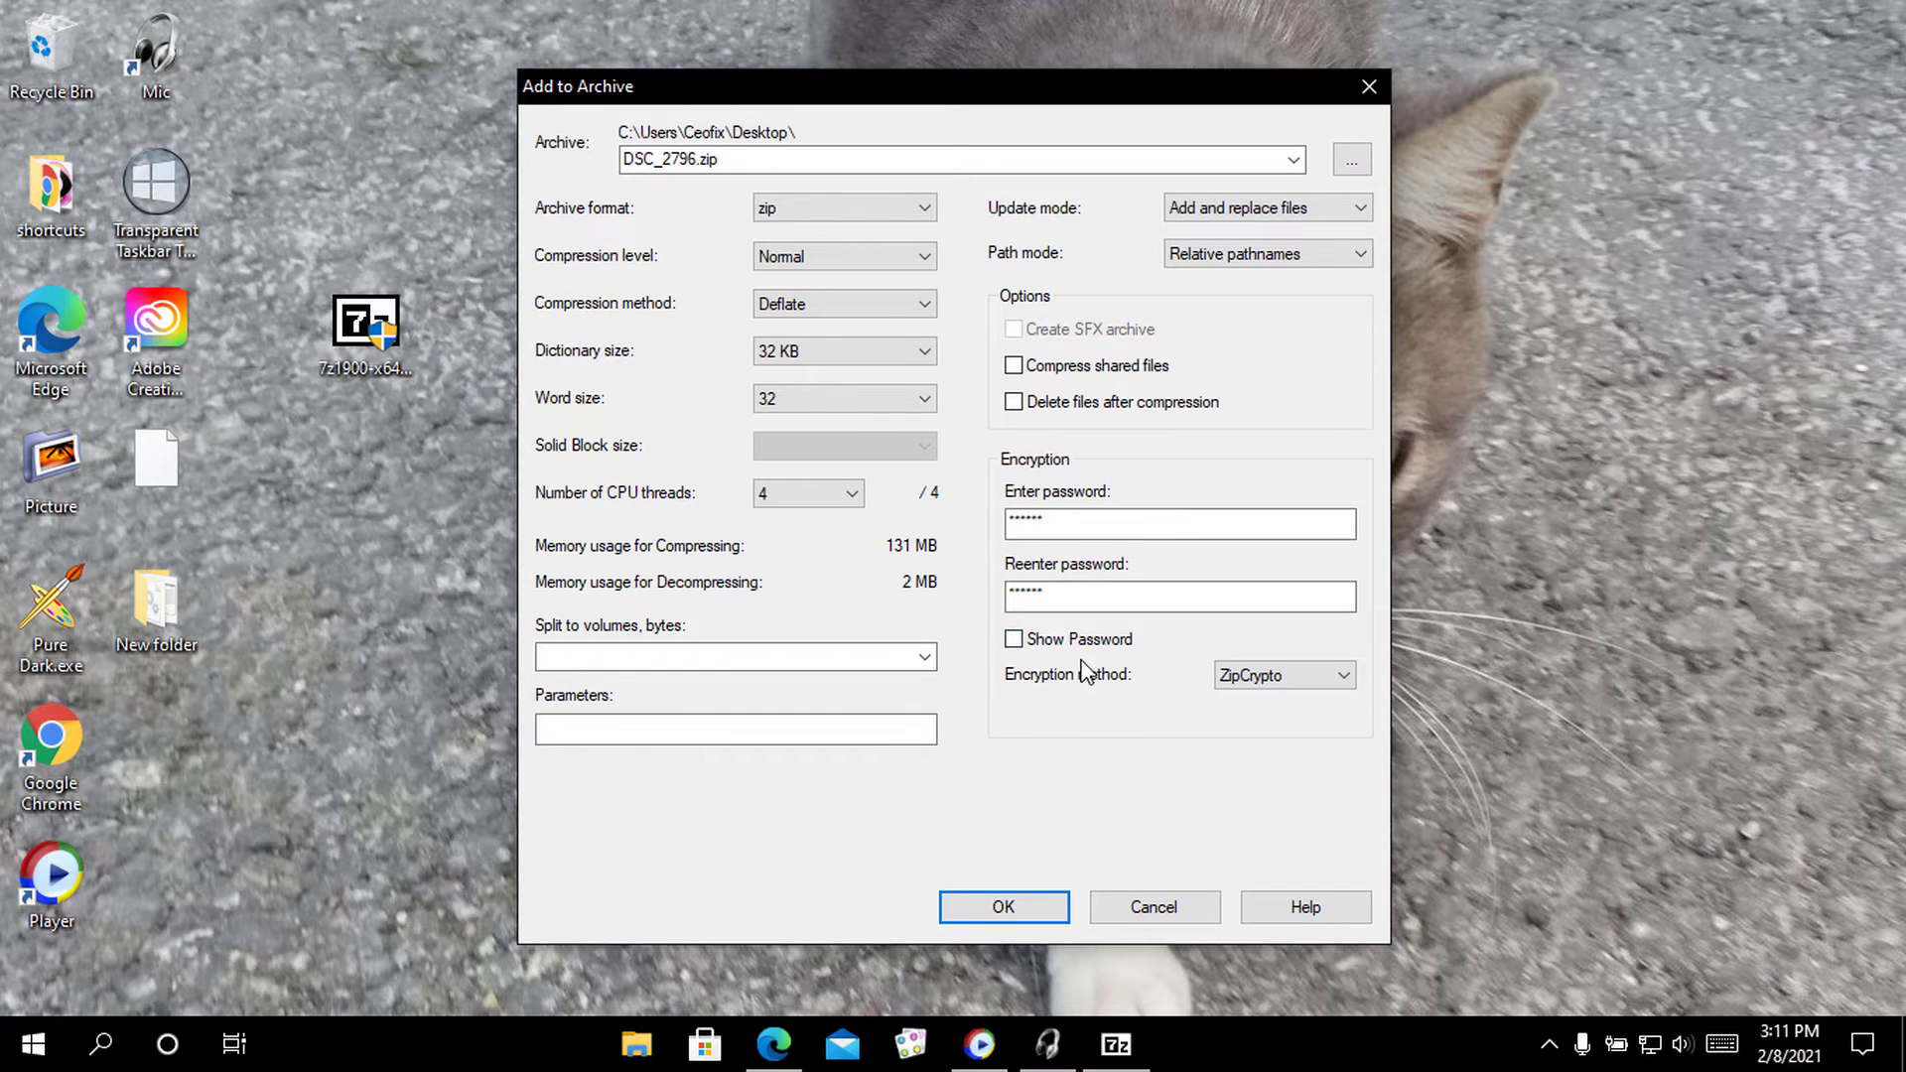
left_click(1013, 639)
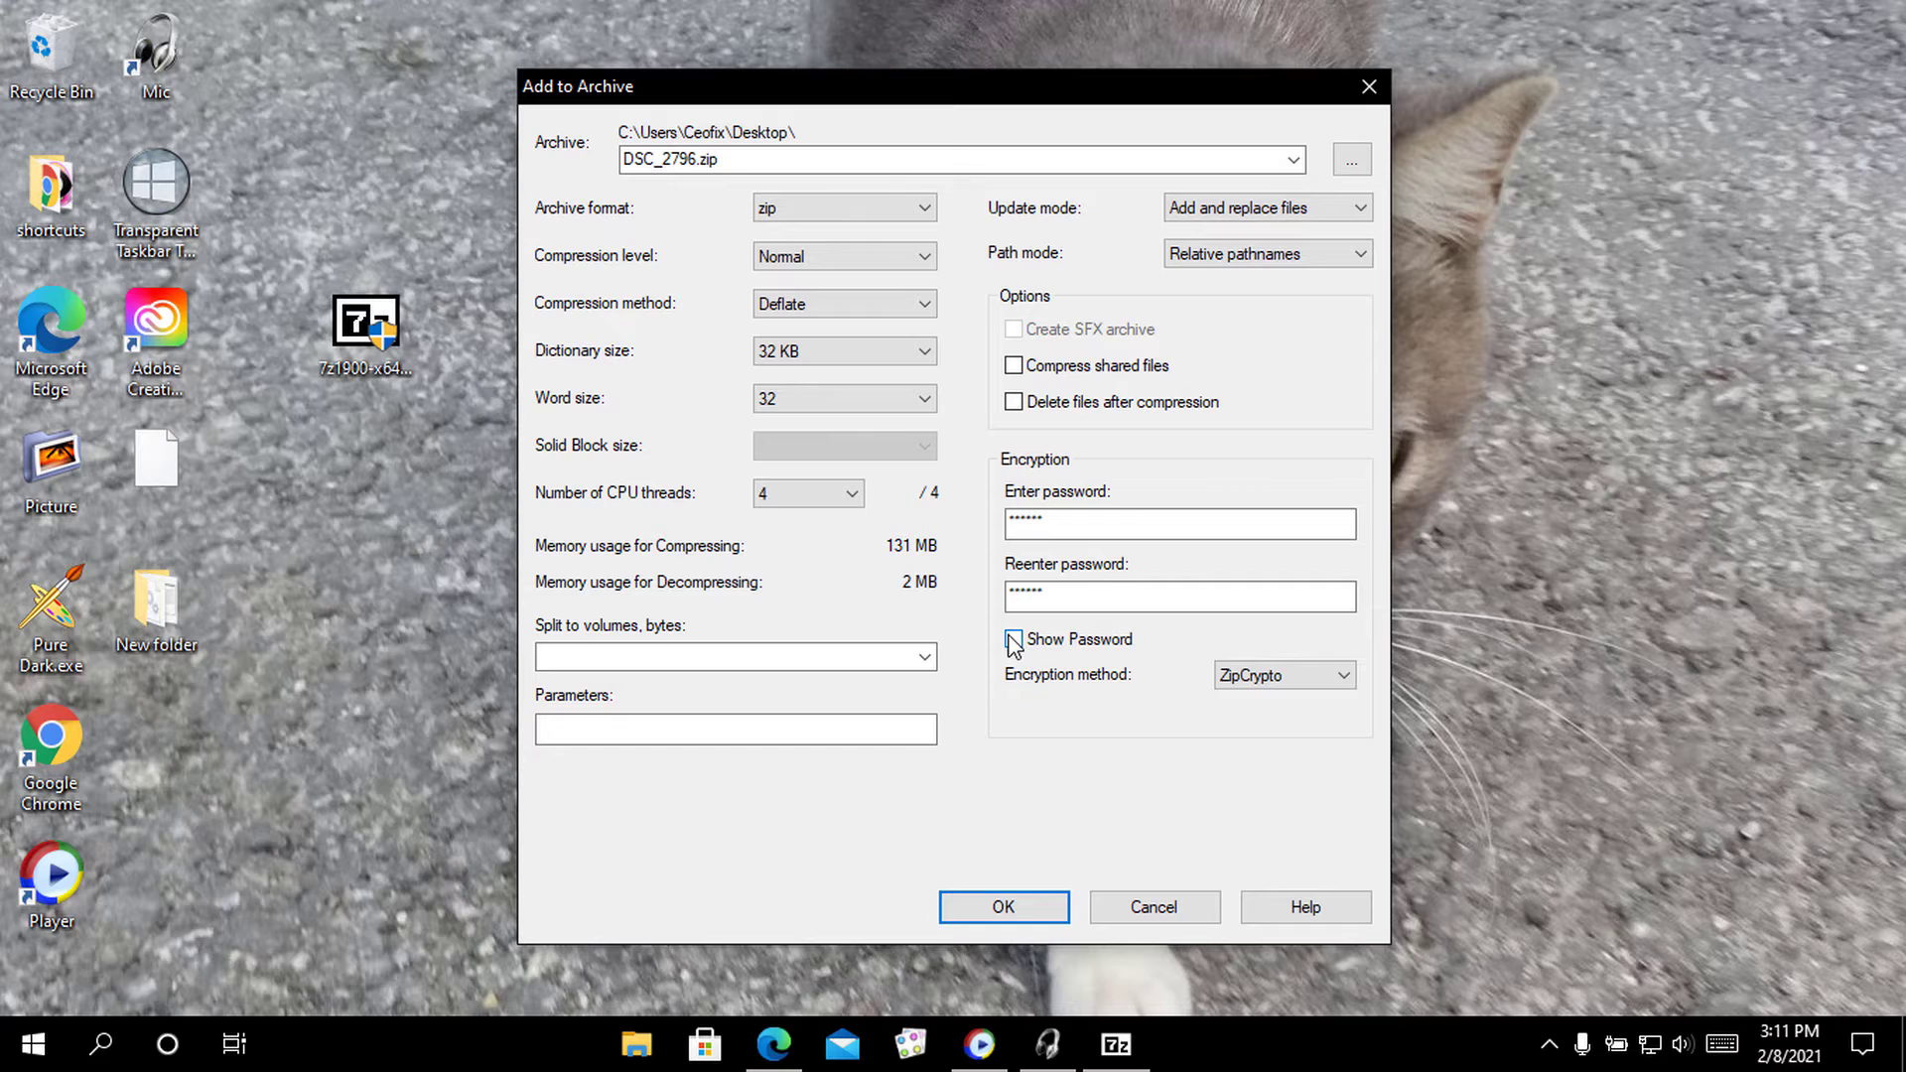
left_click(1000, 906)
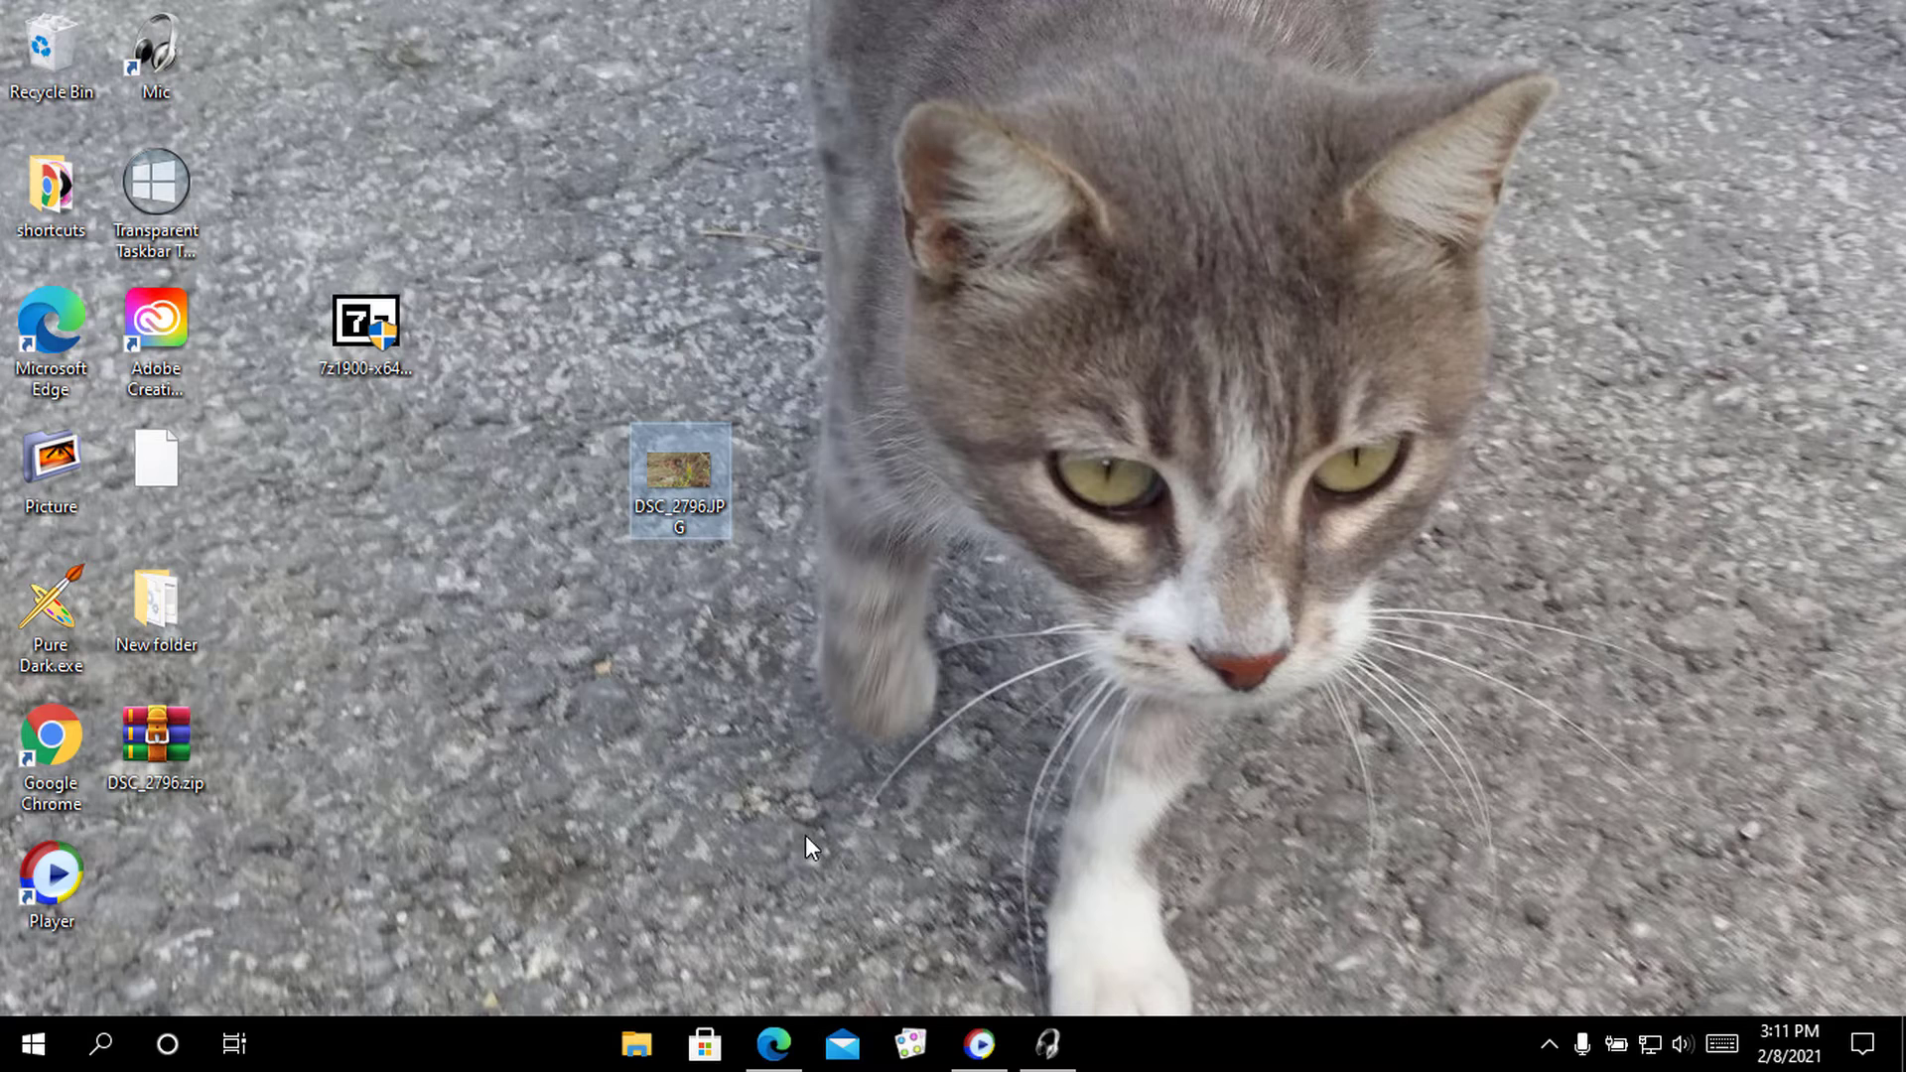
Delete the original DSC_2796.JPG and move DSC_2796.zip up among the desktop icons
left_click(153, 746)
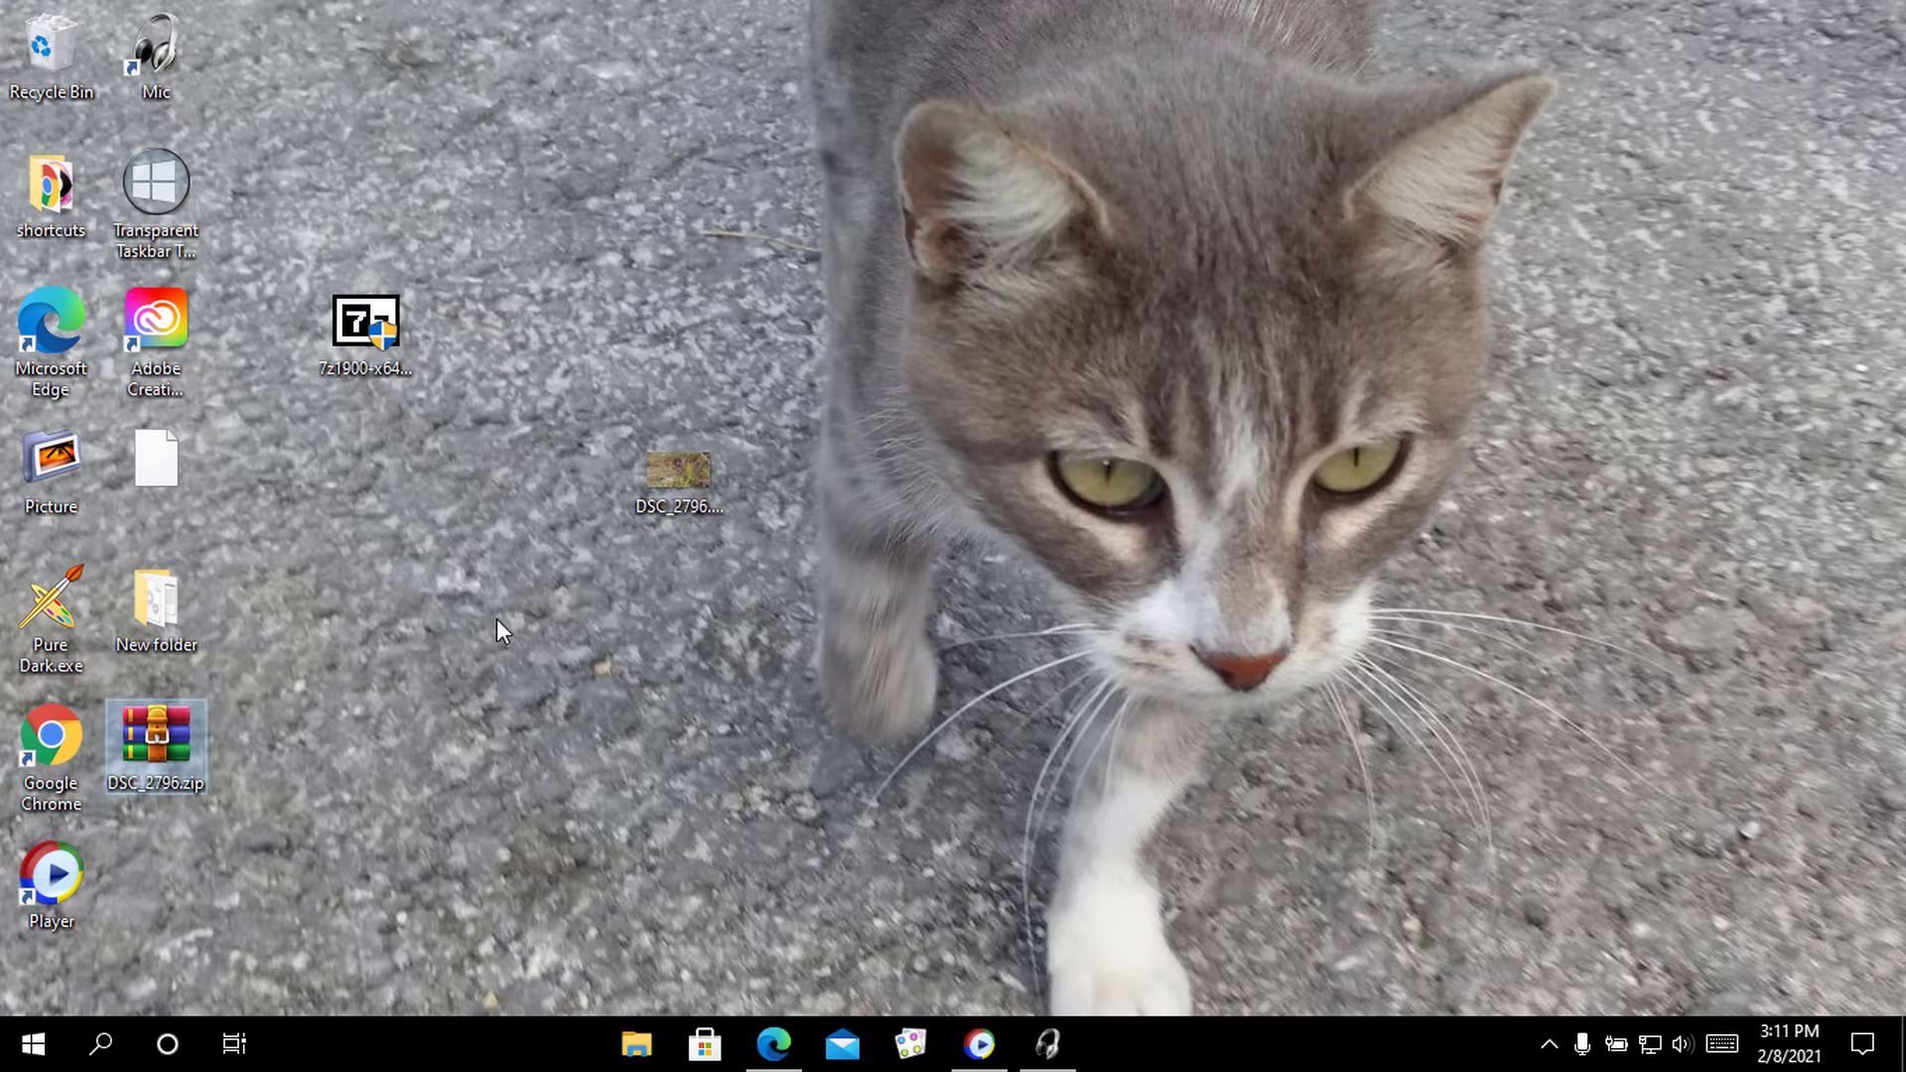
left_click(659, 504)
right_click(678, 485)
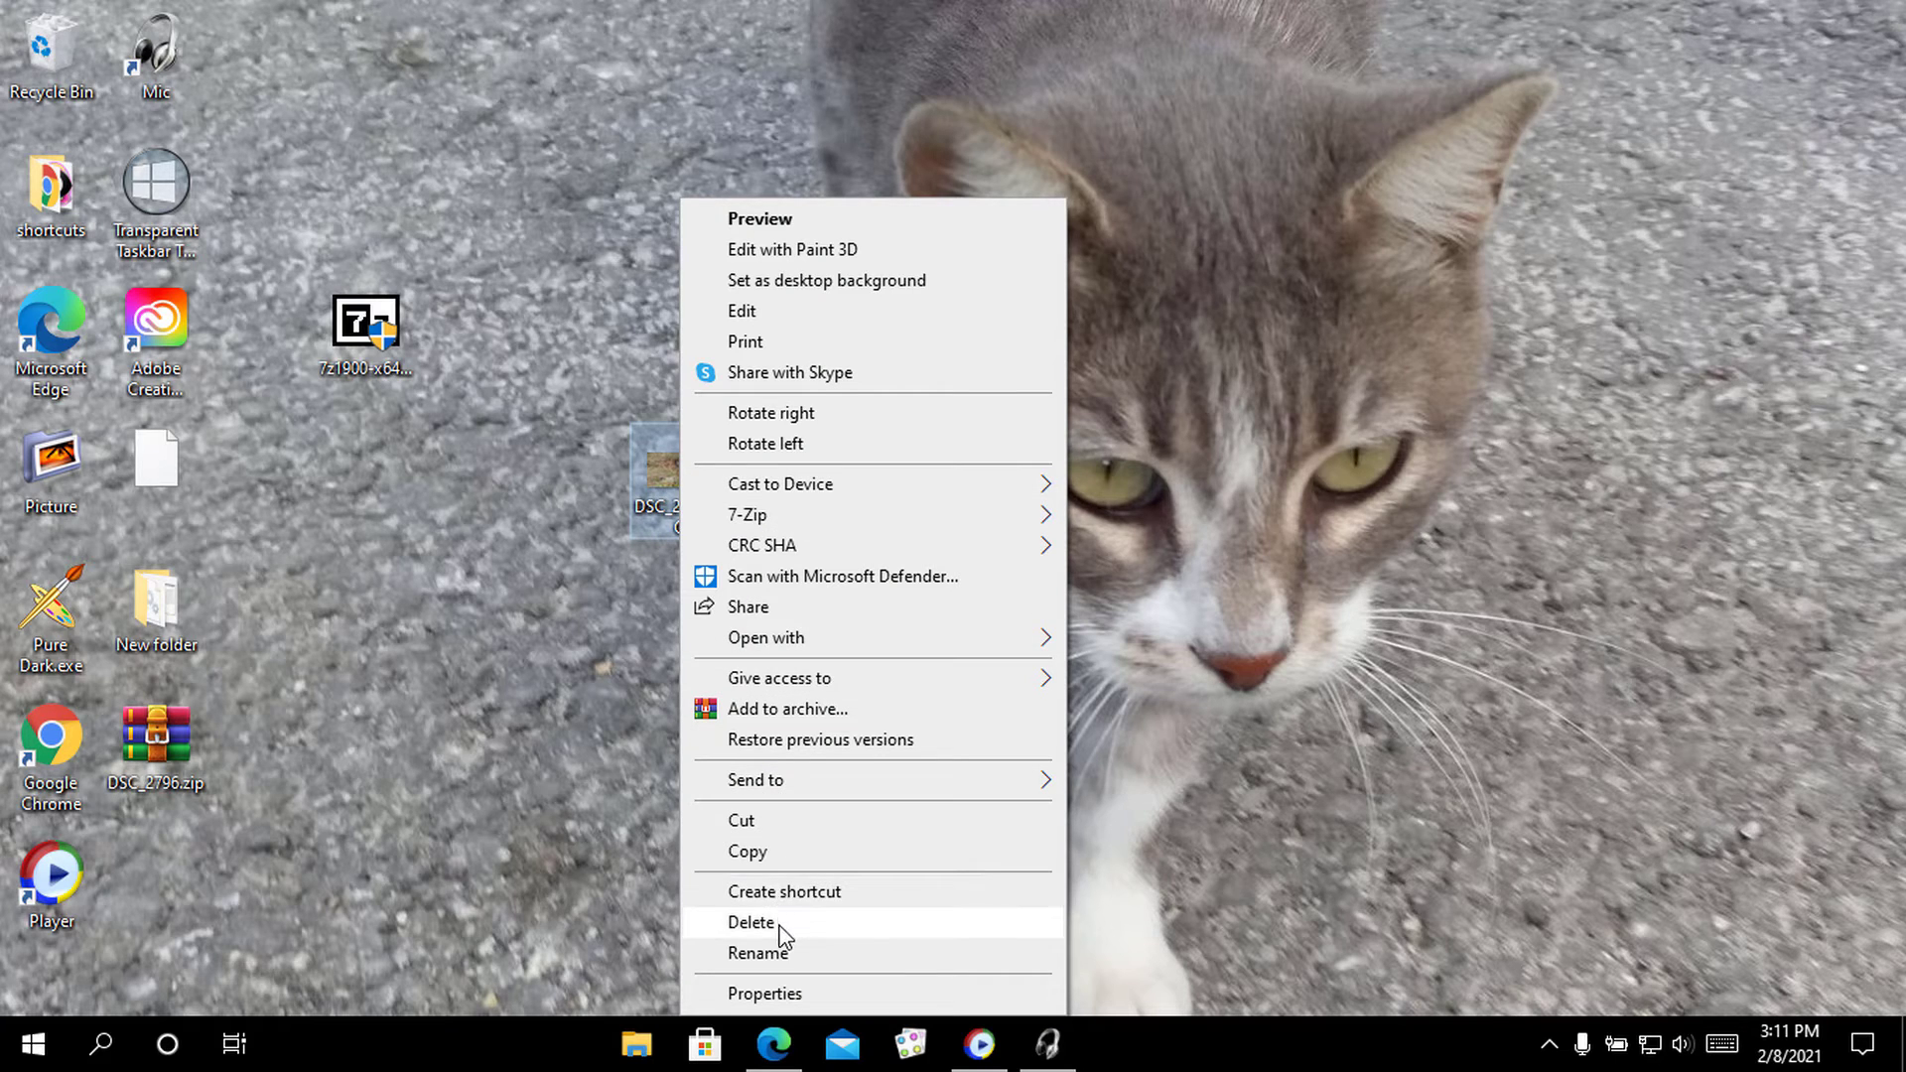
left_click(778, 923)
left_click_drag(204, 730, 518, 462)
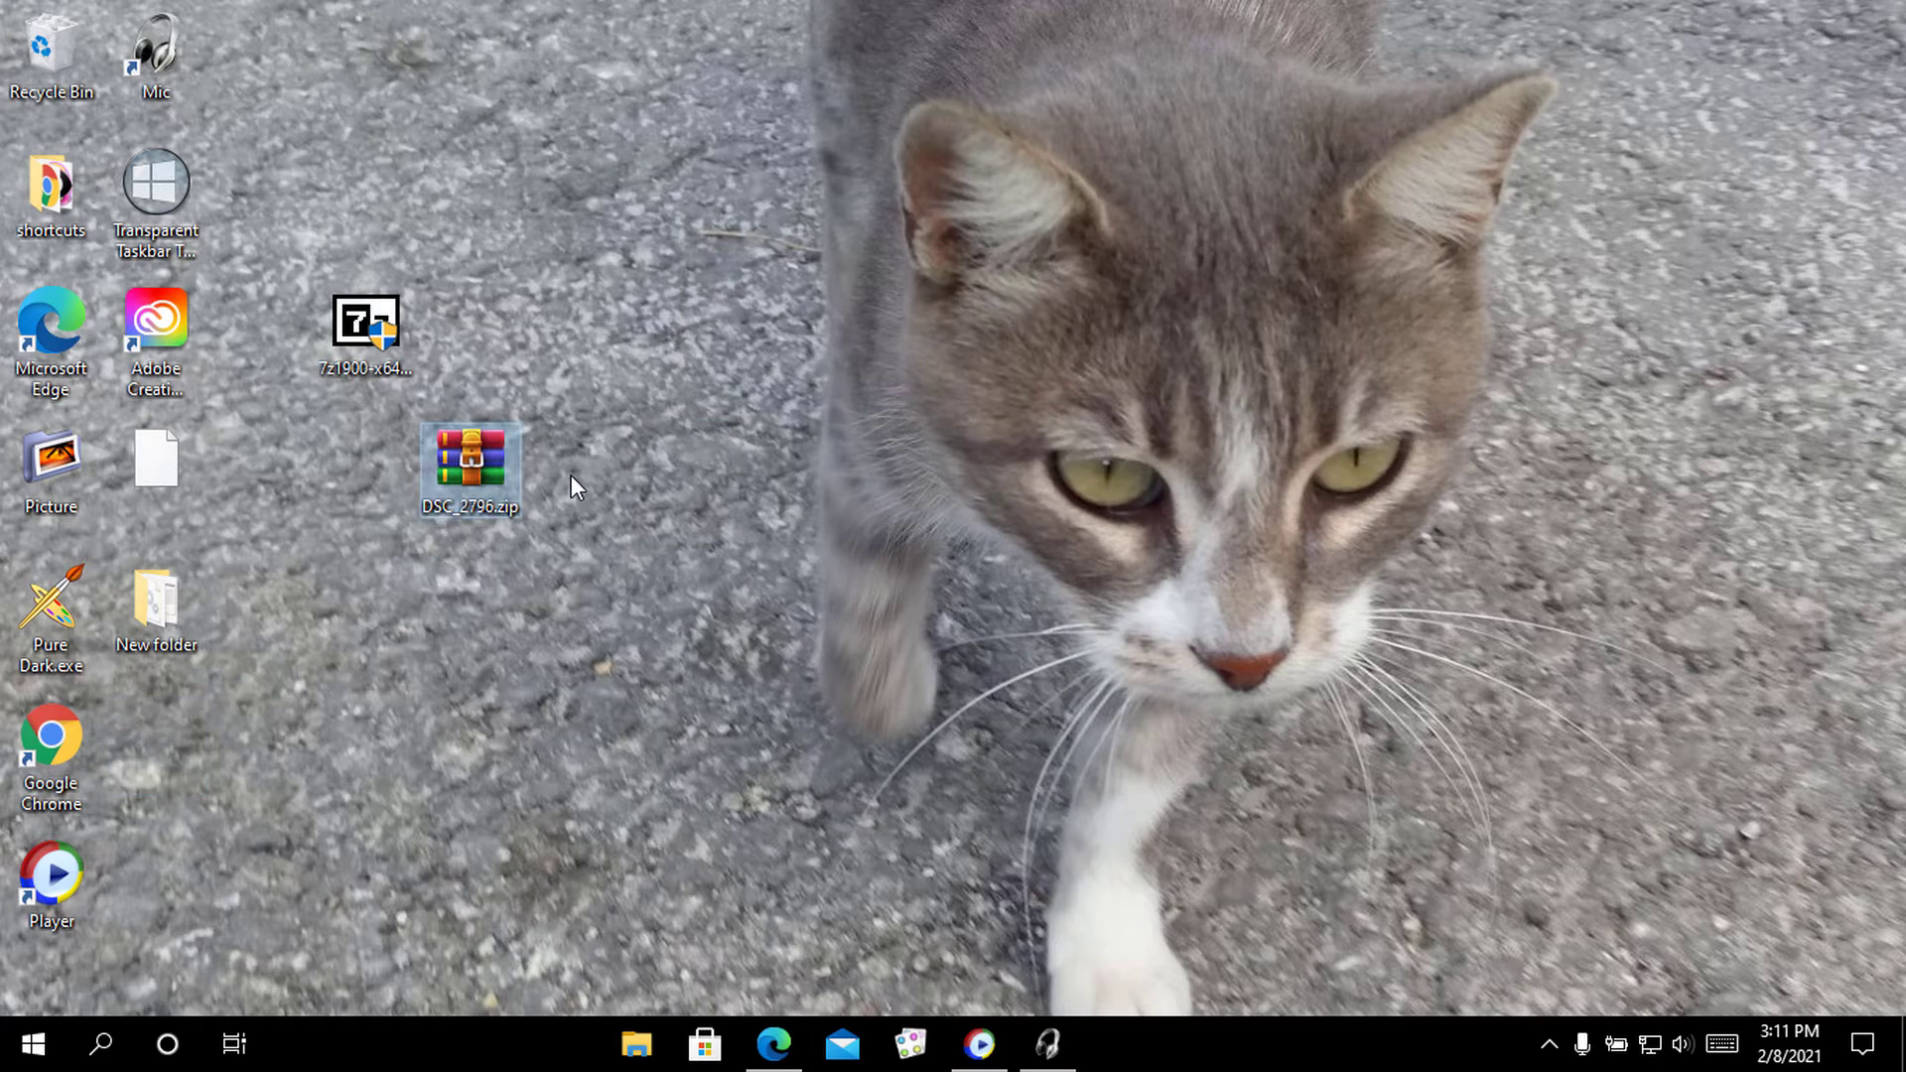
Extract DSC_2796.zip onto the desktop with 7-Zip Extract Here, supplying the archive password
right_click(500, 432)
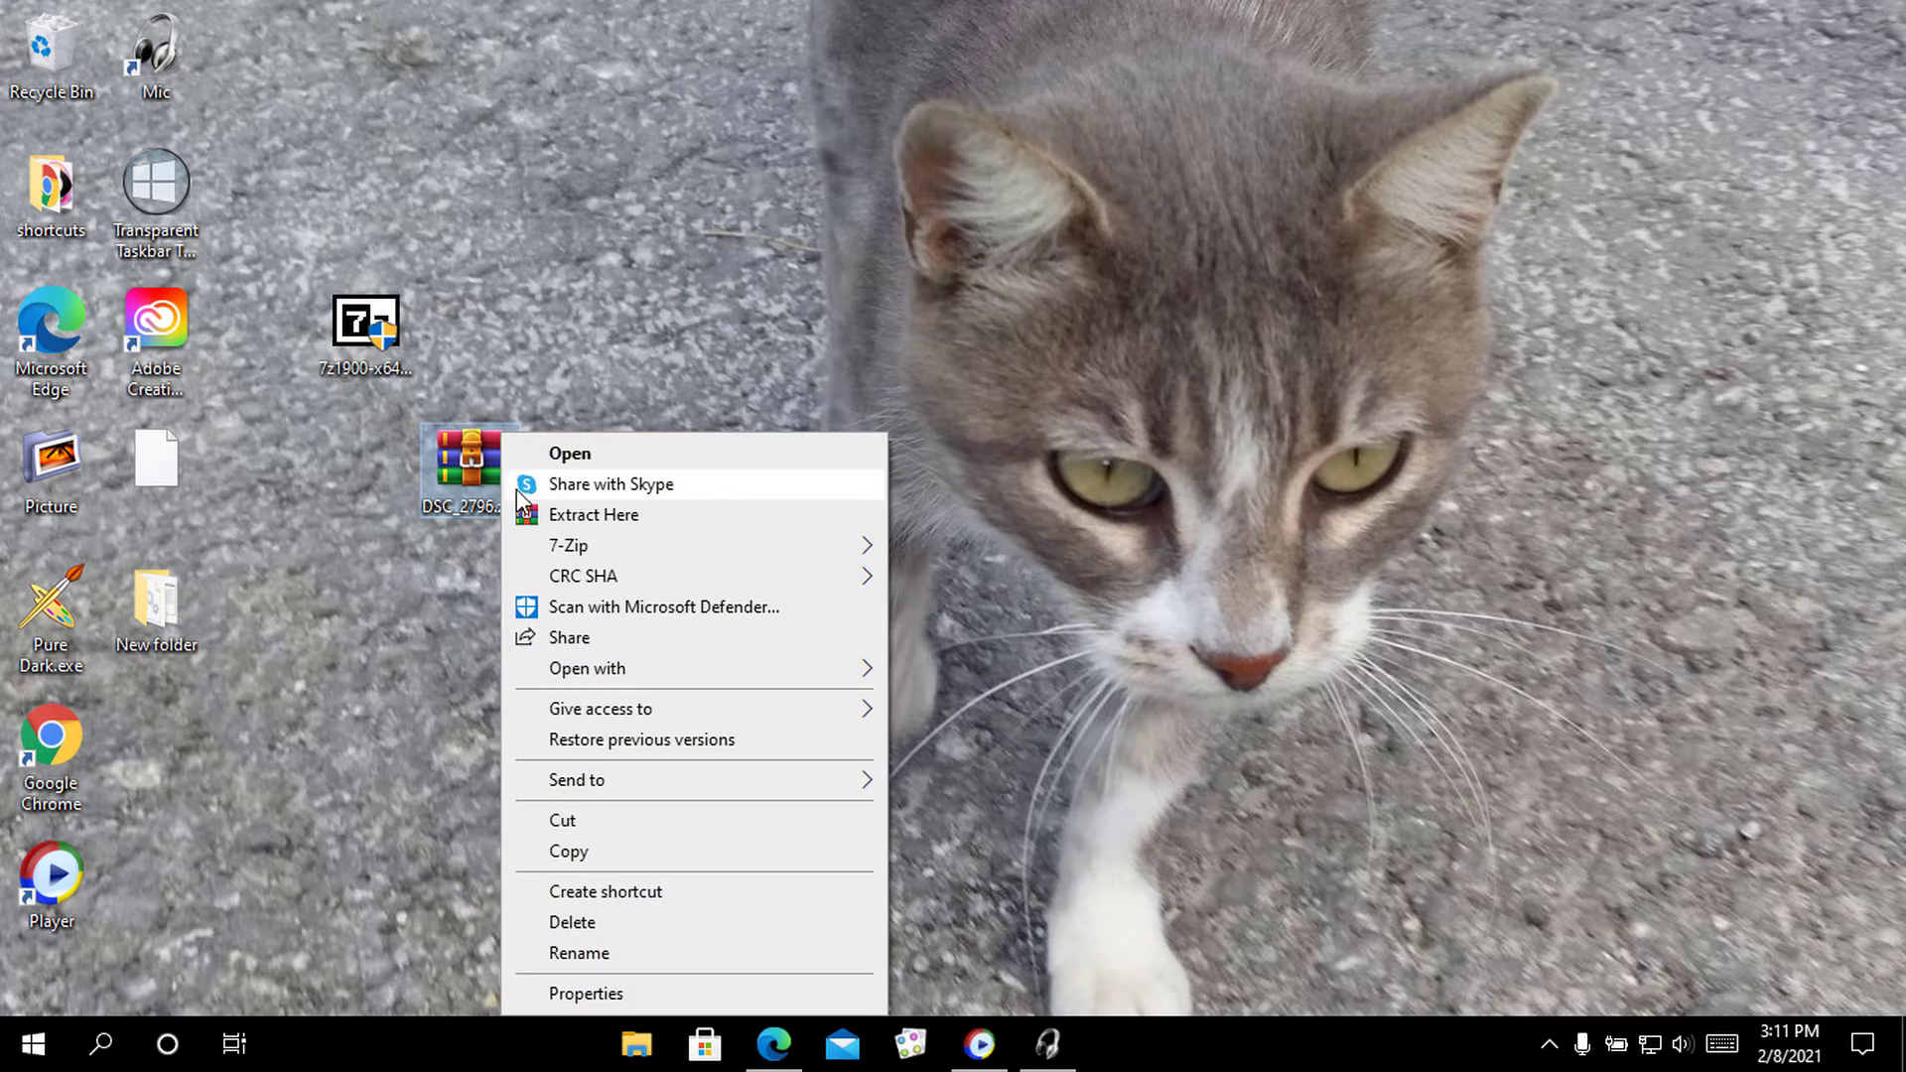
mouse_move(562, 547)
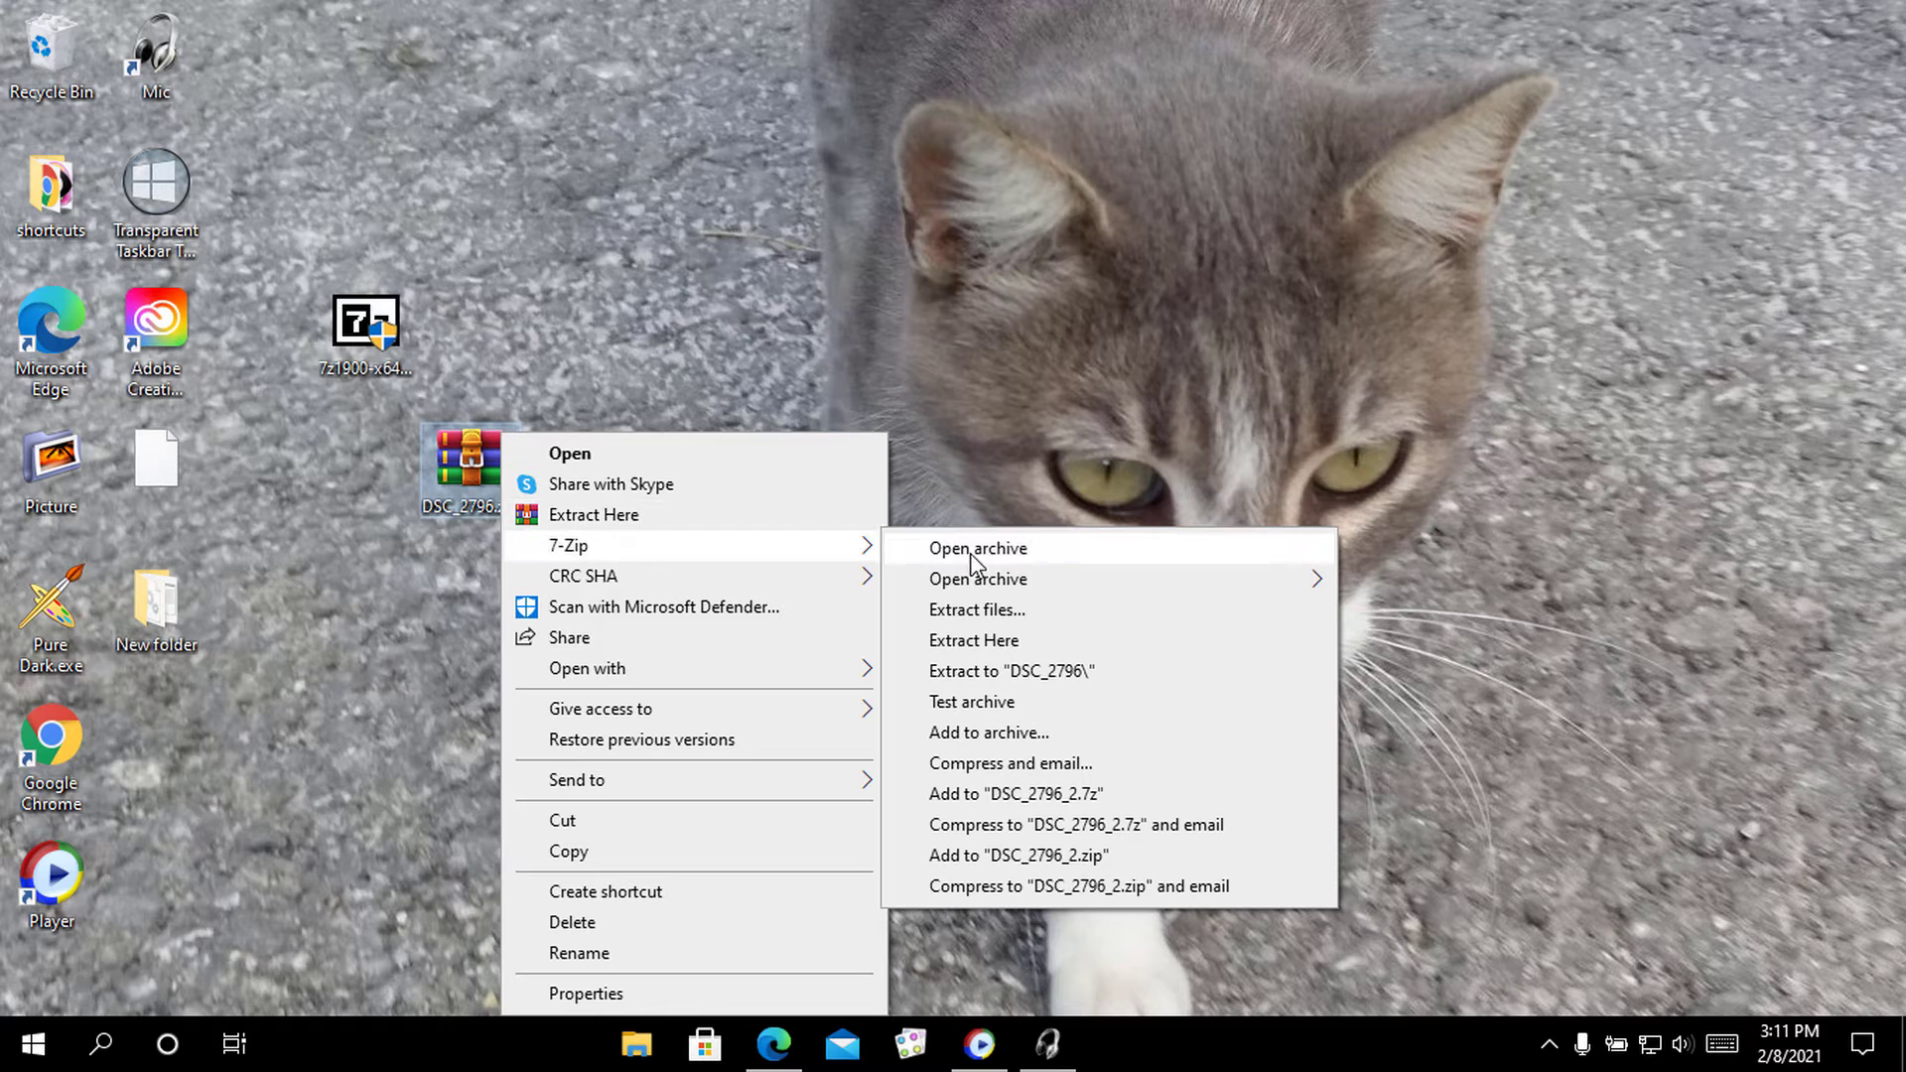
left_click(973, 643)
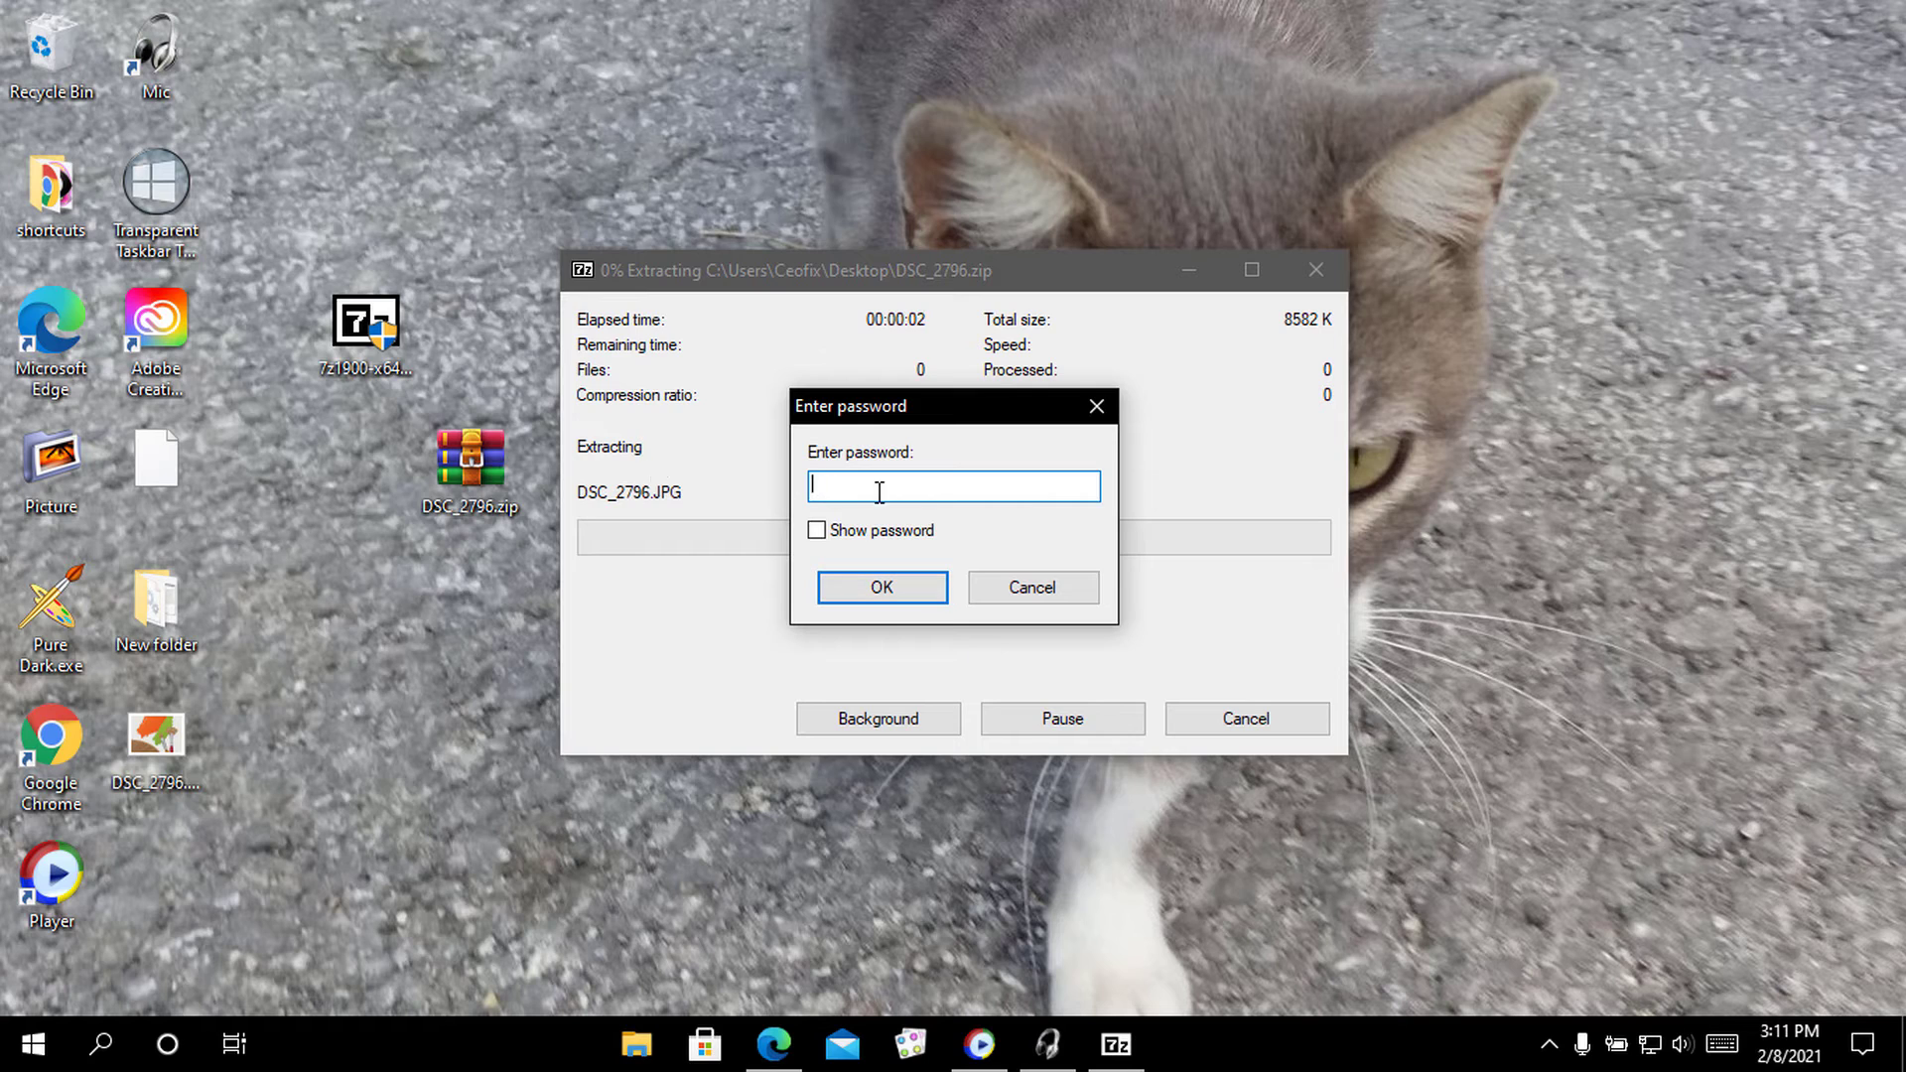
type("1")
left_click(816, 530)
left_click(905, 594)
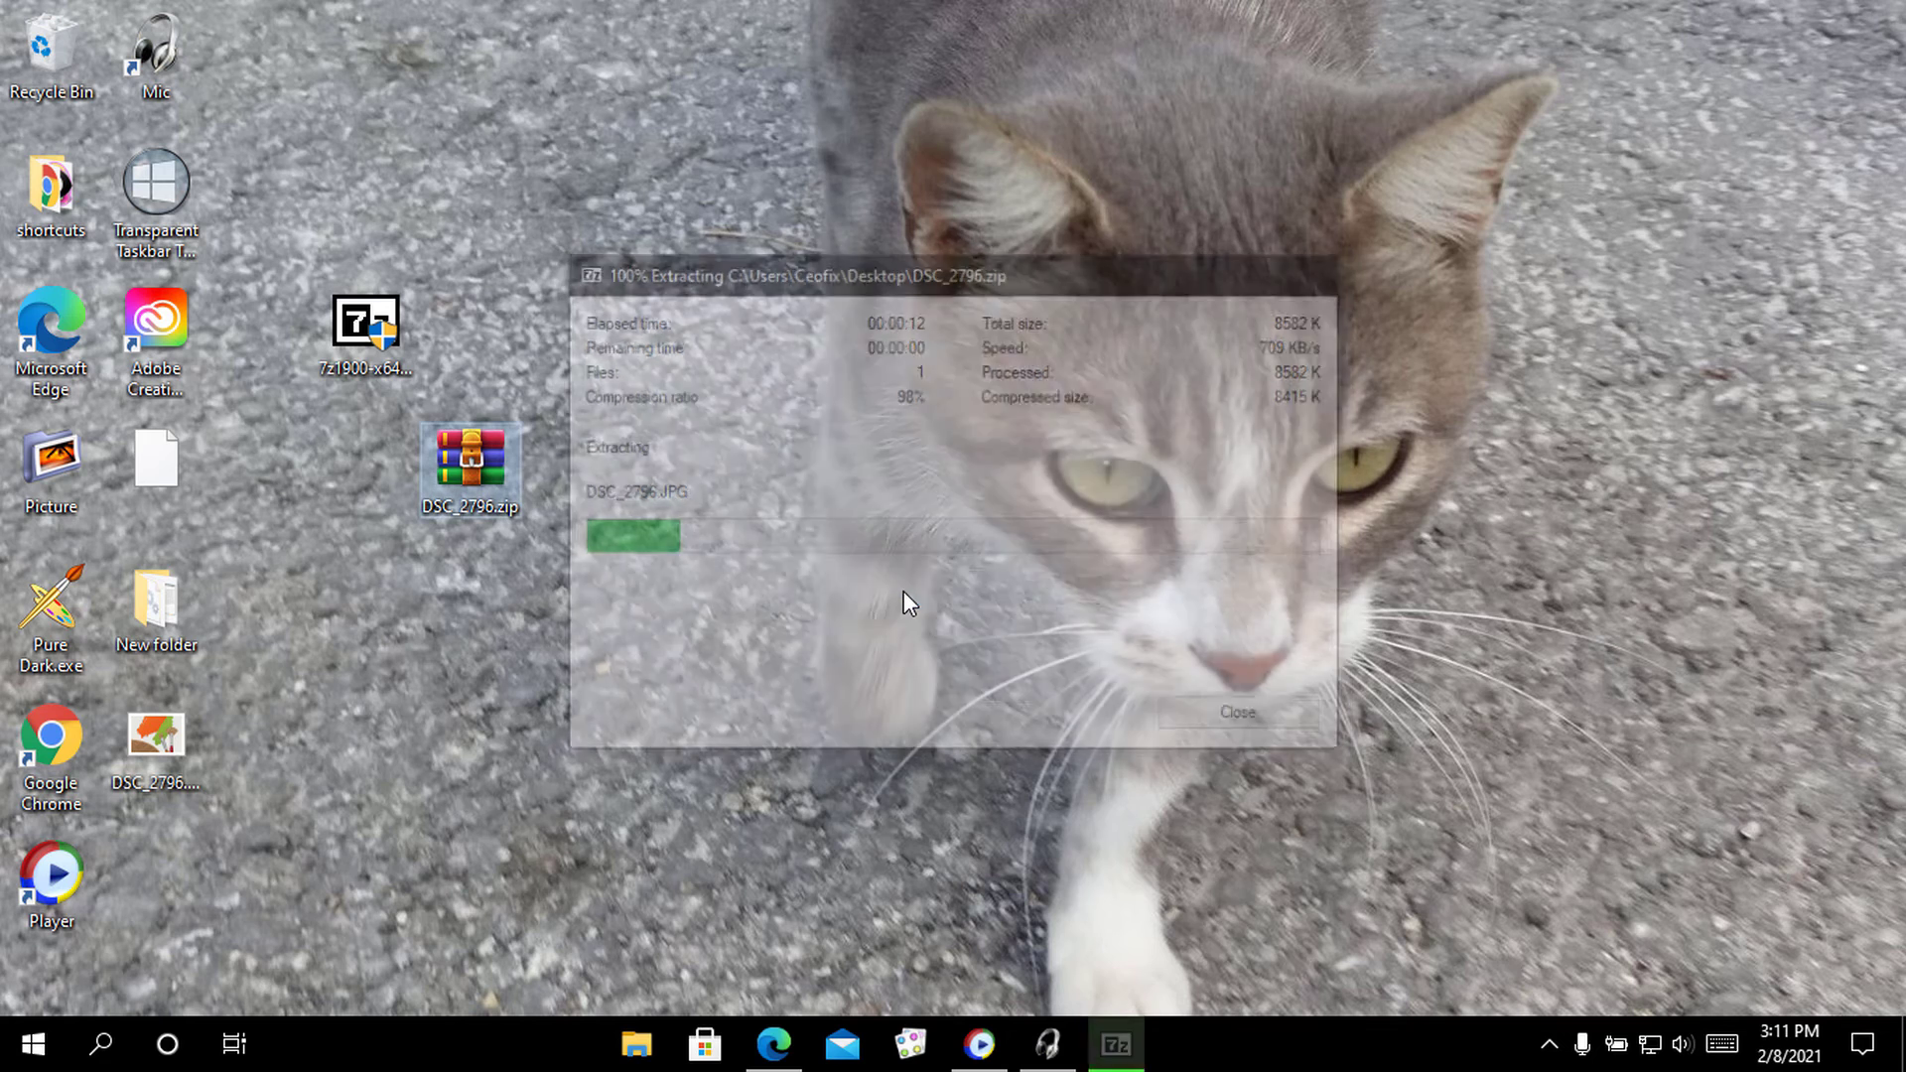
Move the extracted DSC_2796.JPG to the middle, view it in Photo Viewer, then delete it
left_click(159, 752)
left_click_drag(185, 737, 822, 544)
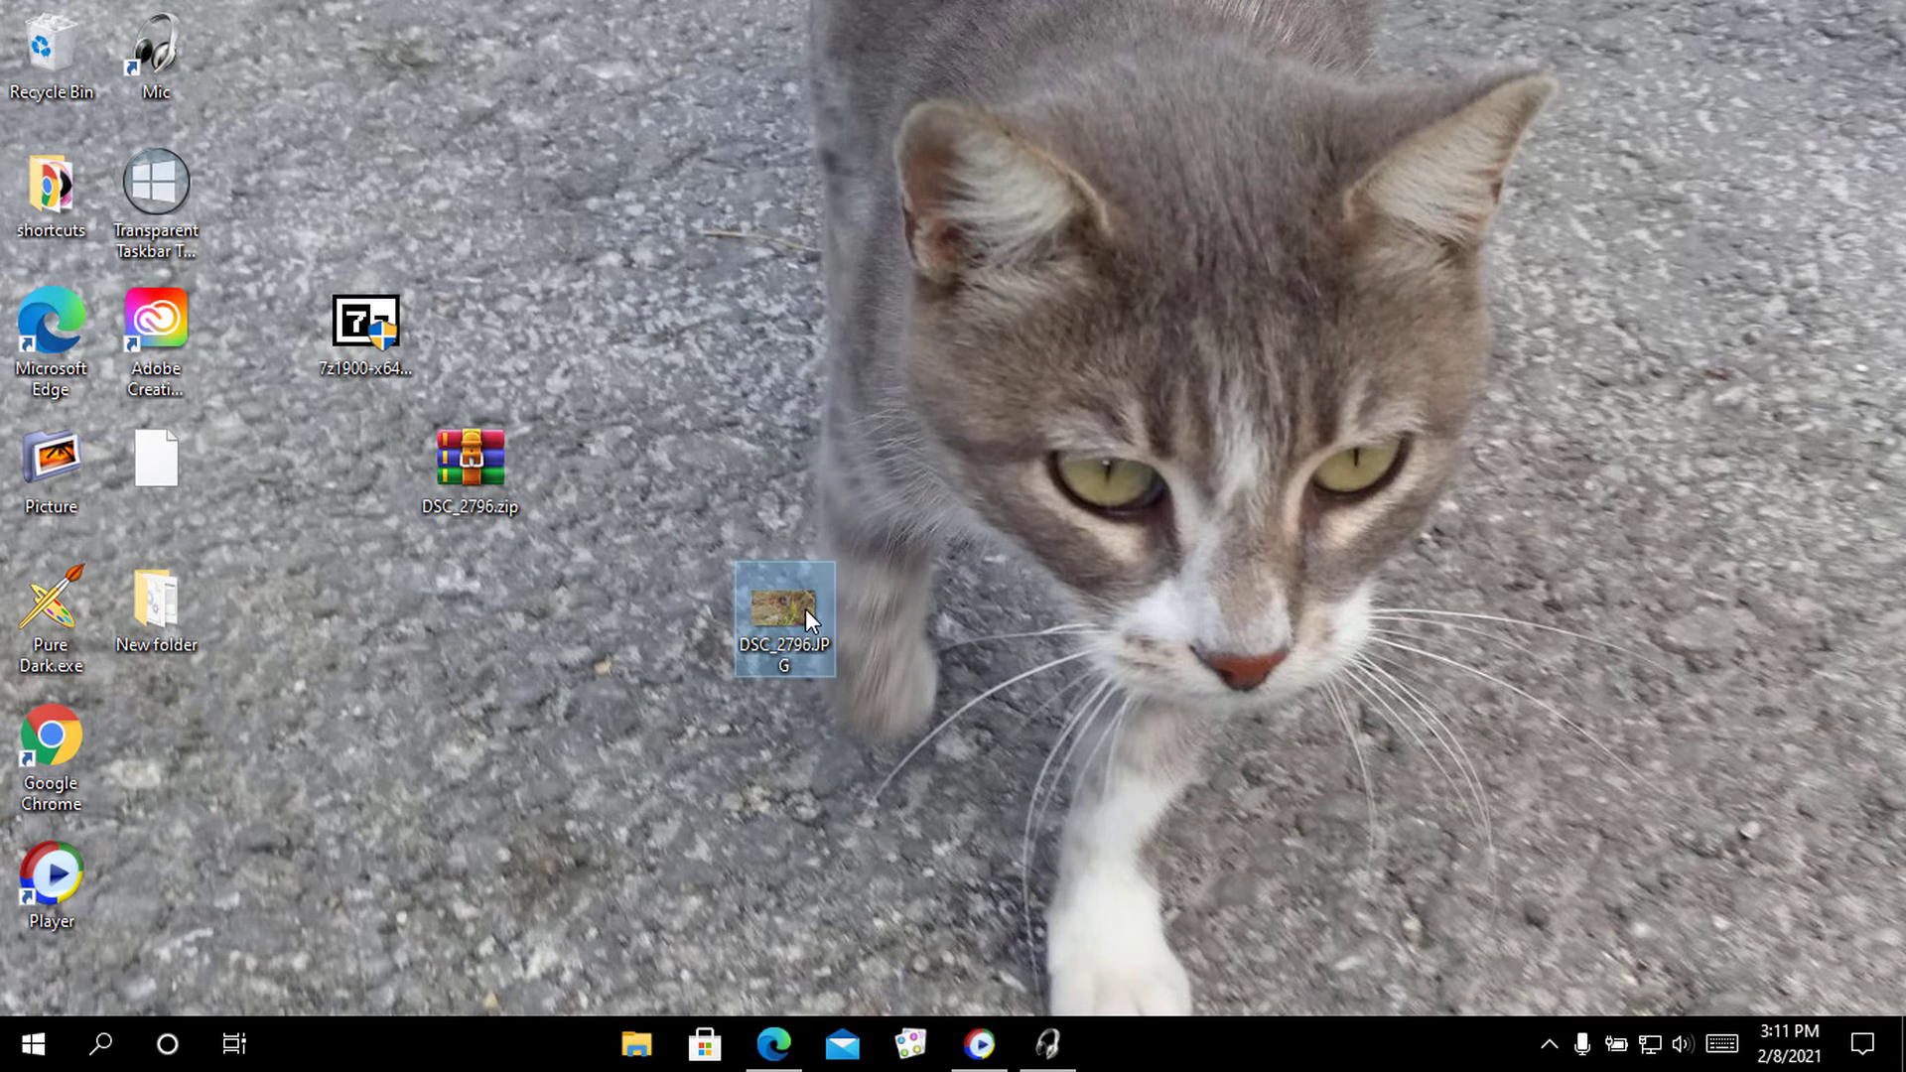
double_click(806, 610)
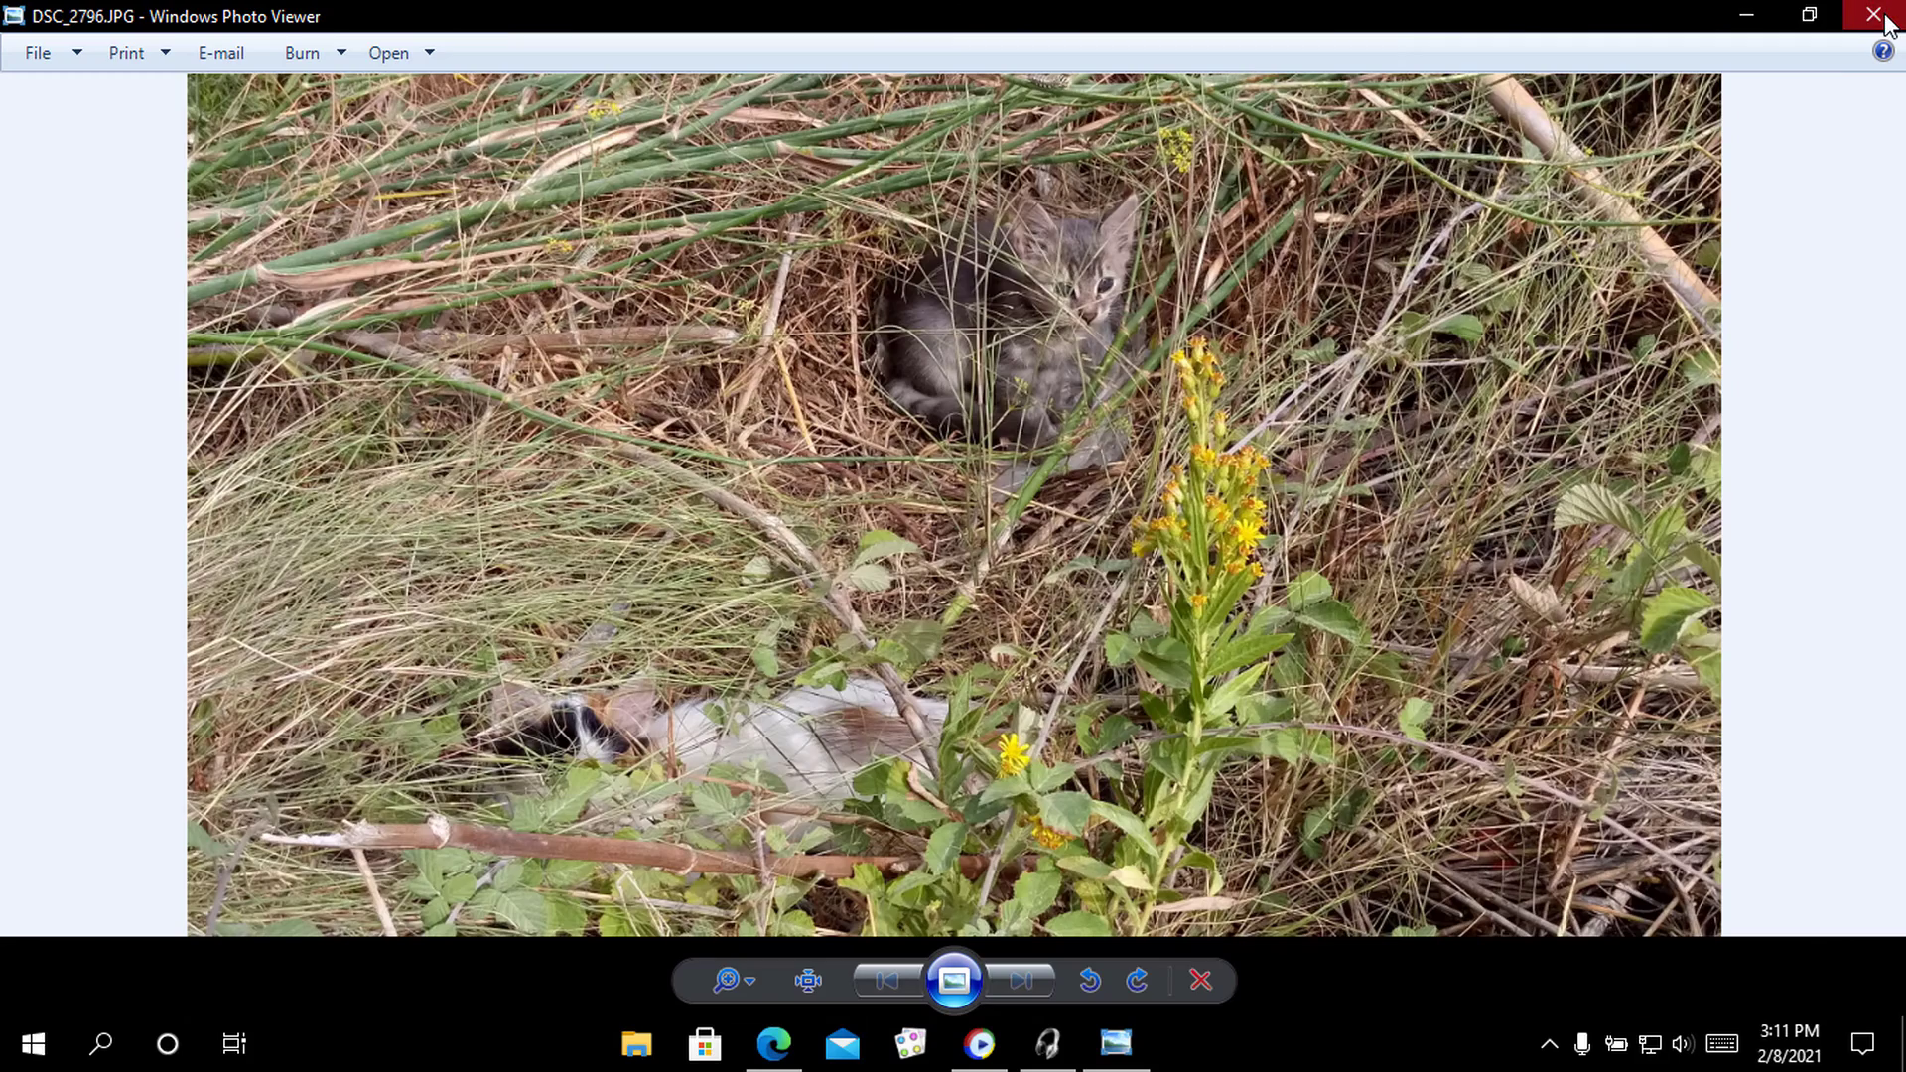
left_click(1873, 14)
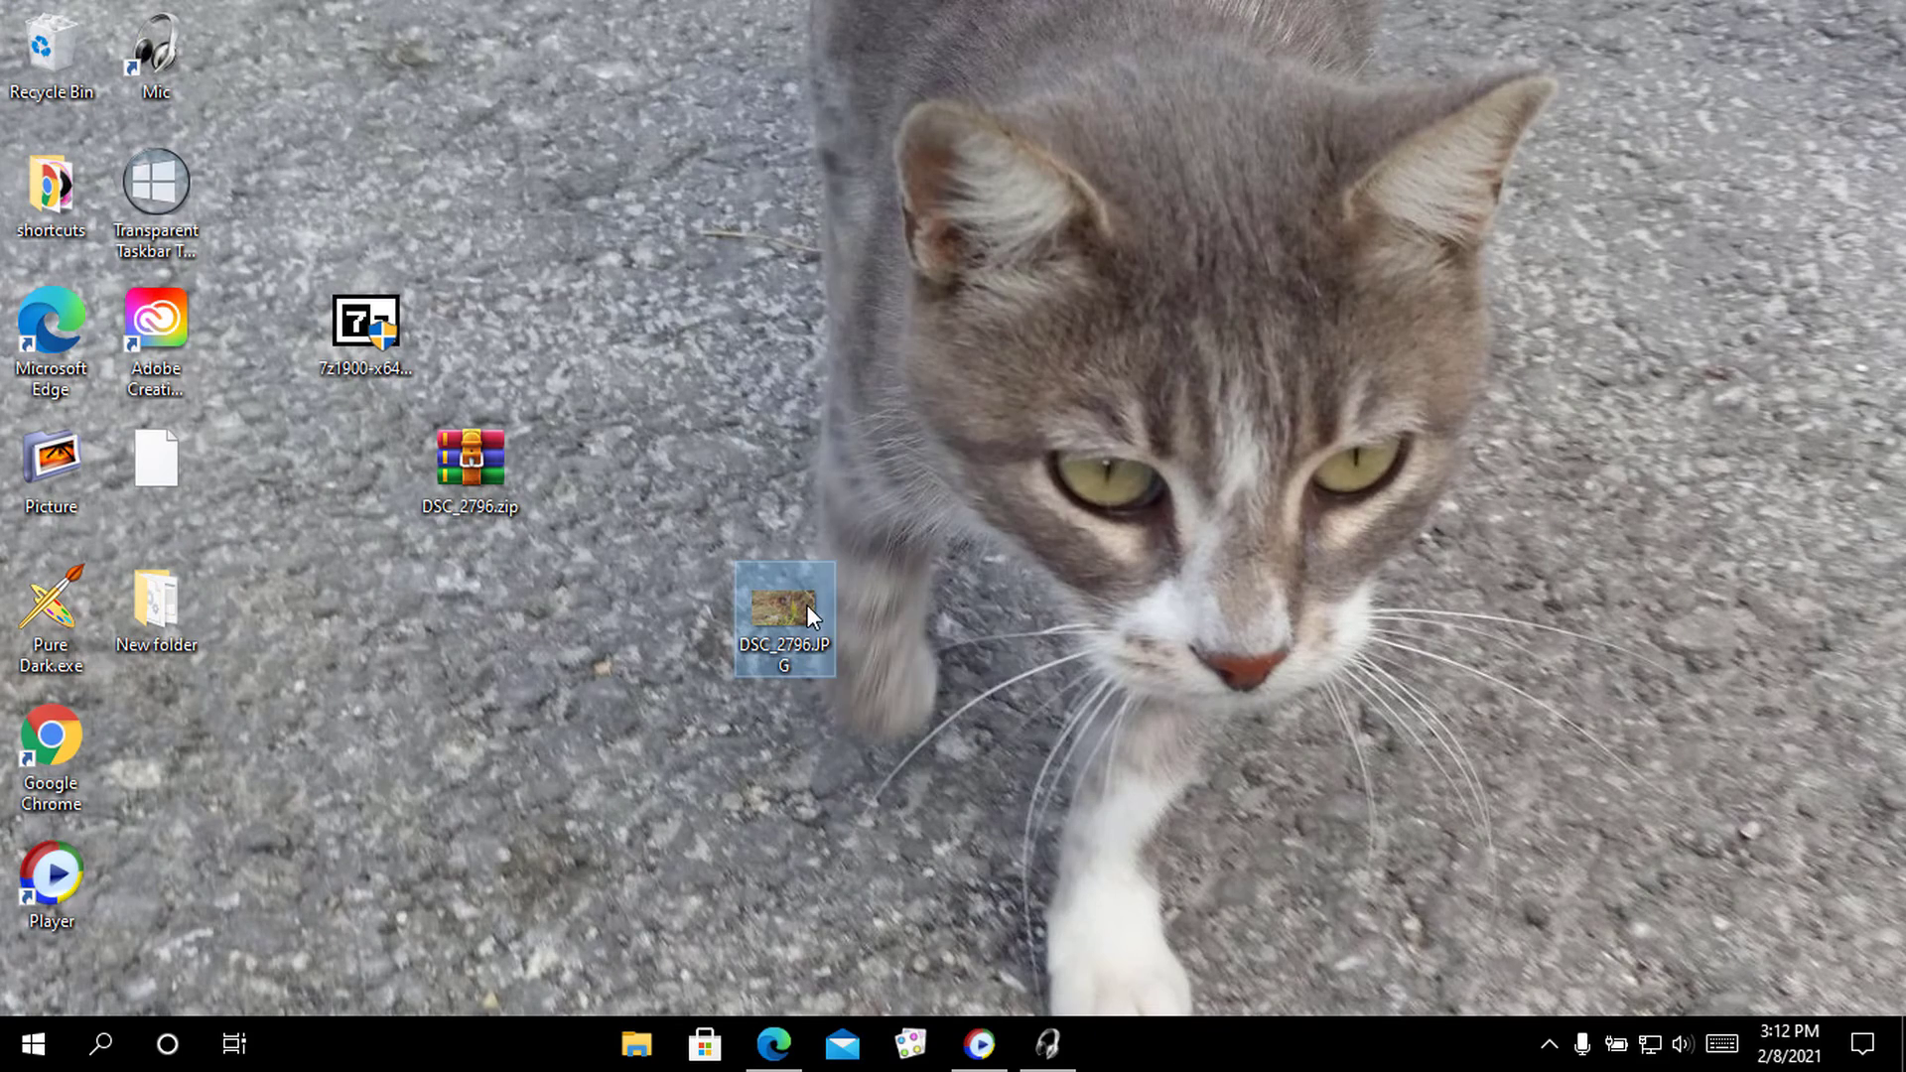
right_click(807, 604)
left_click(893, 925)
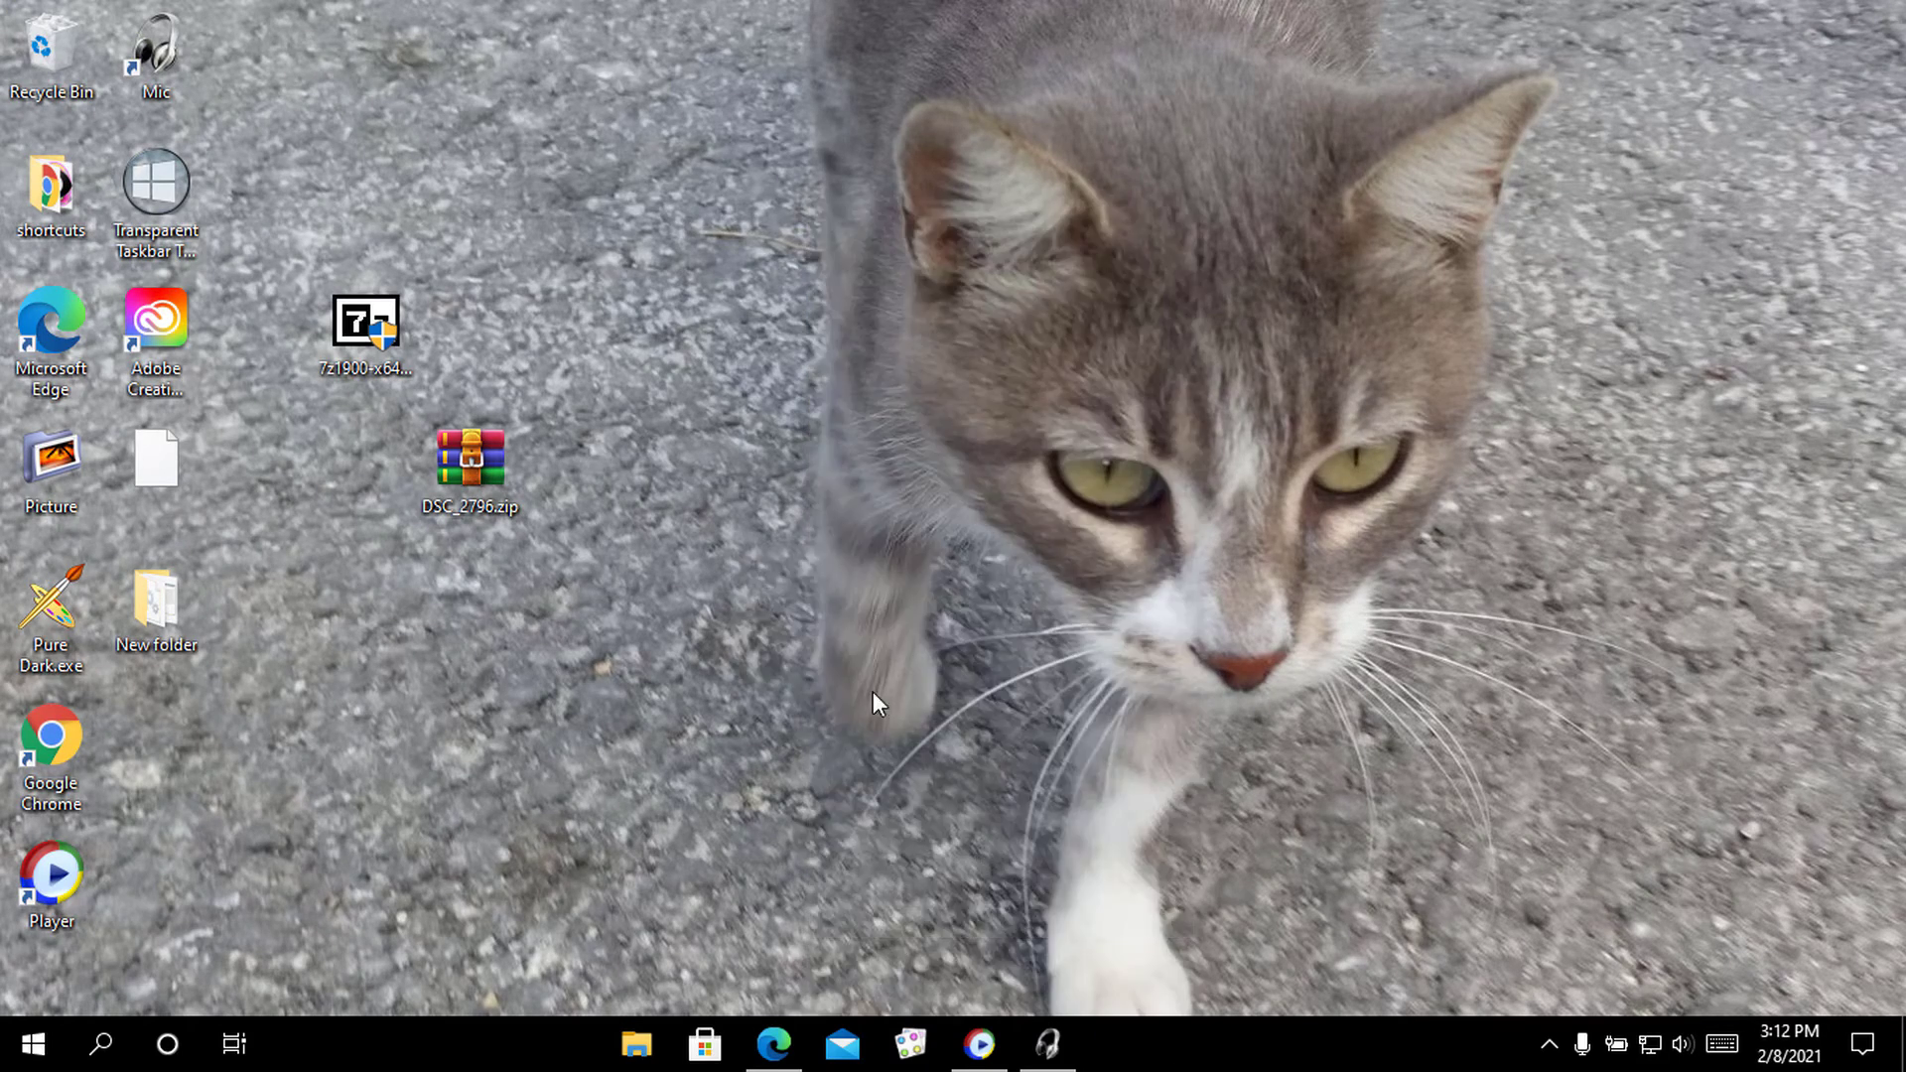
Extract DSC_2796.zip into a new DSC_2796 folder with 7-Zip, entering the archive password
right_click(488, 466)
mouse_move(580, 544)
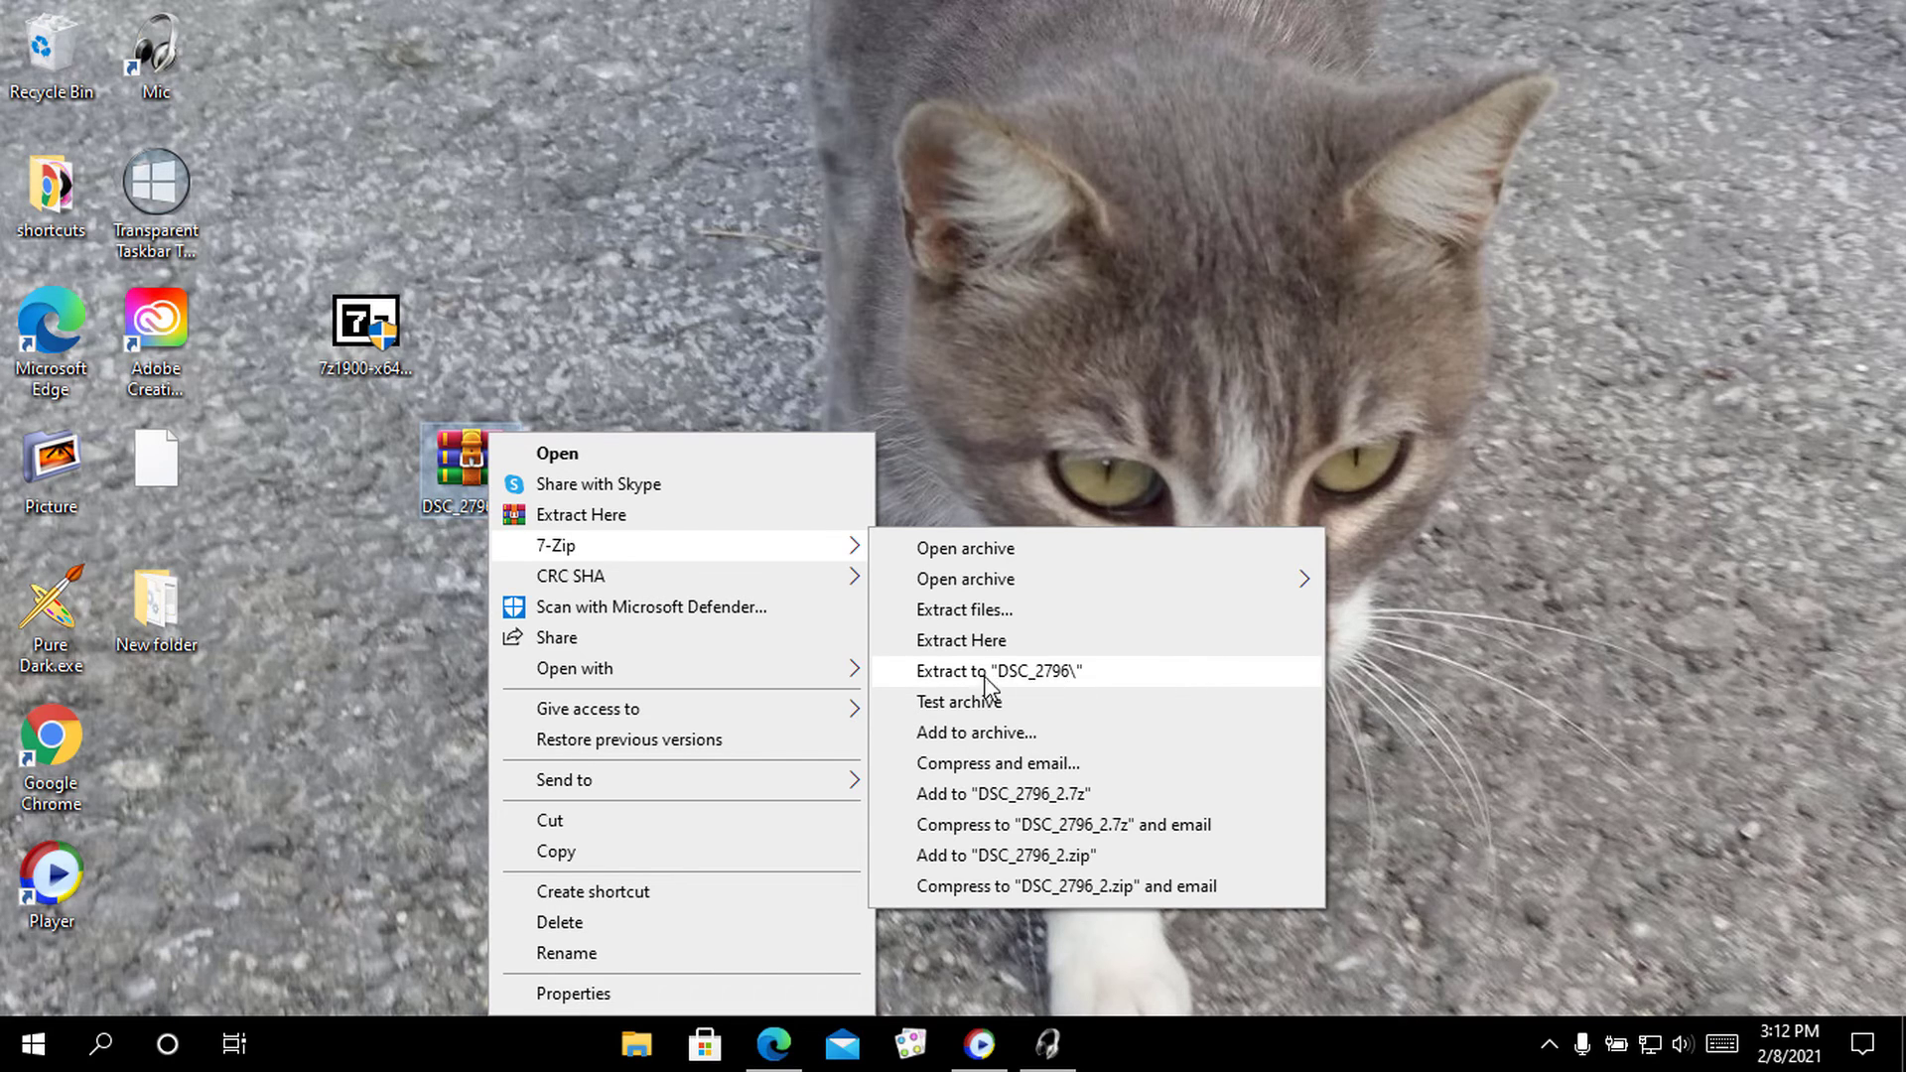
left_click(945, 672)
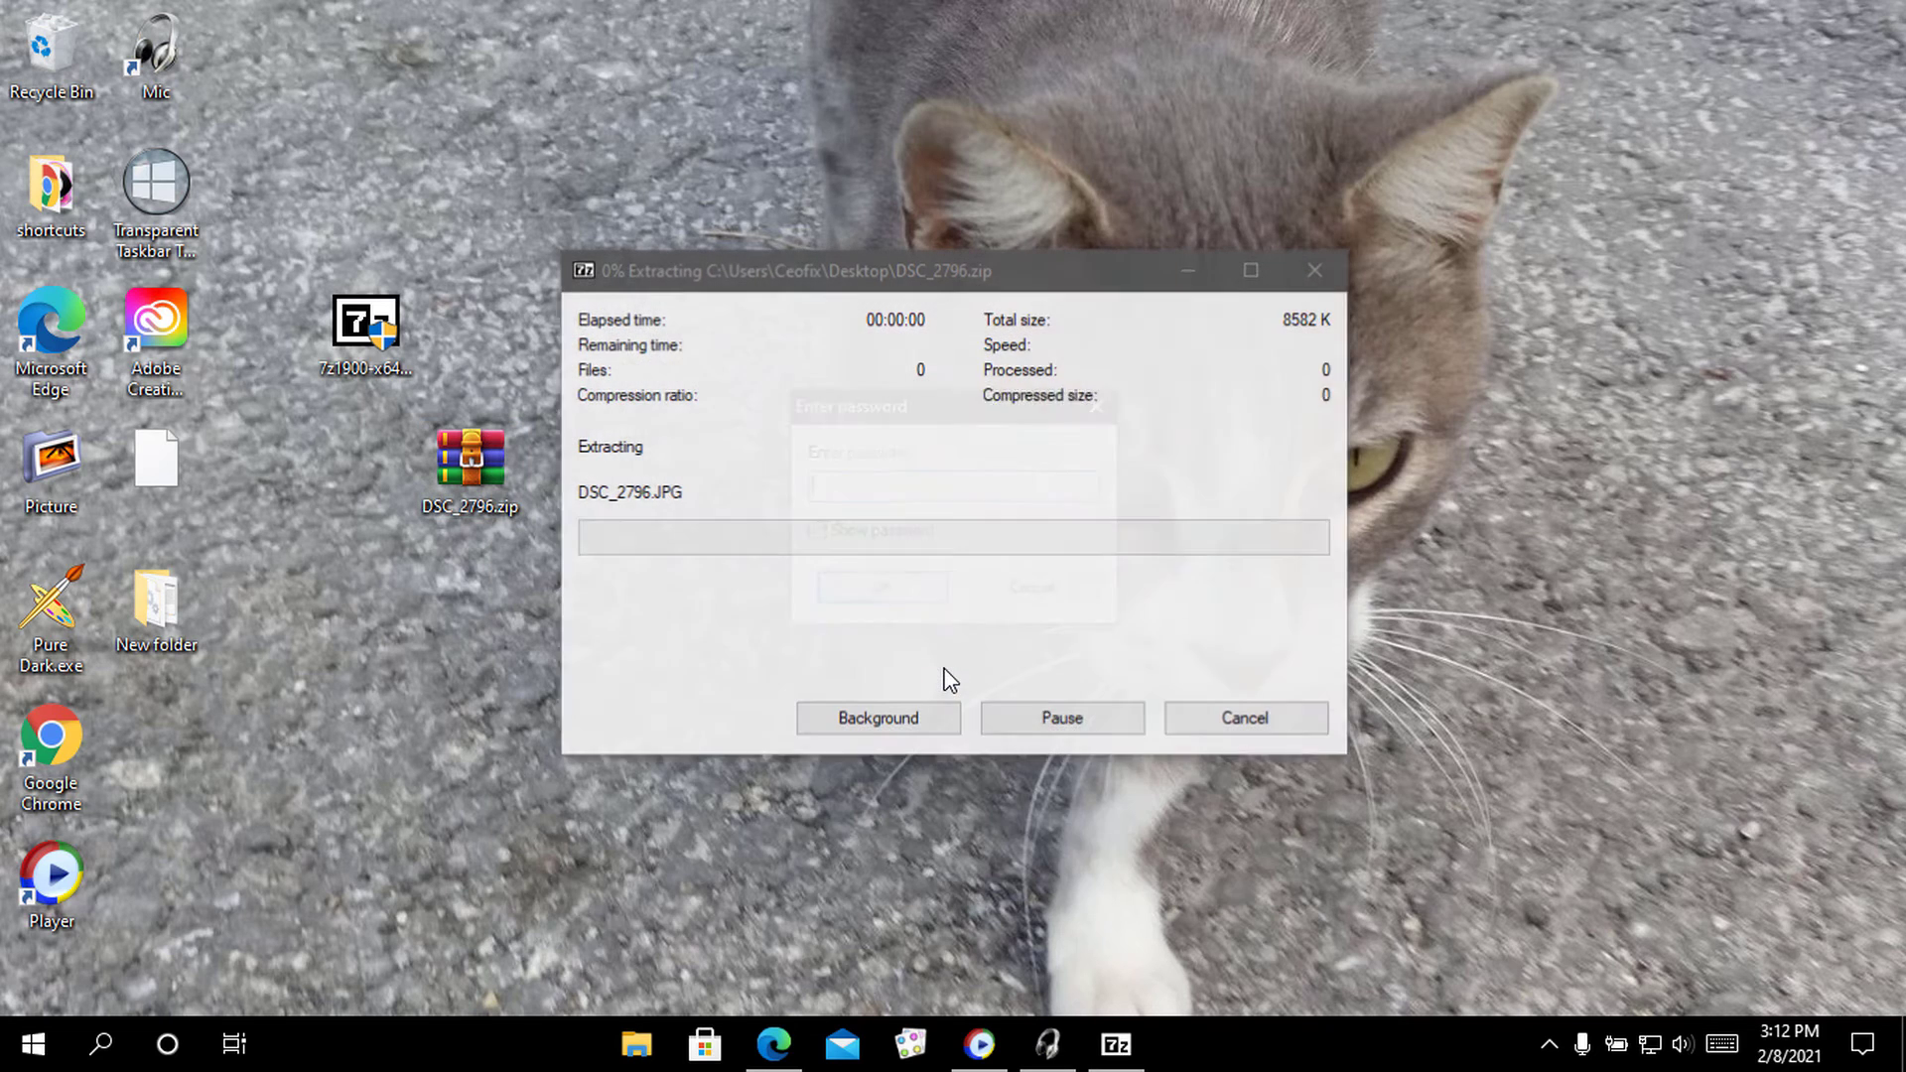
left_click(817, 531)
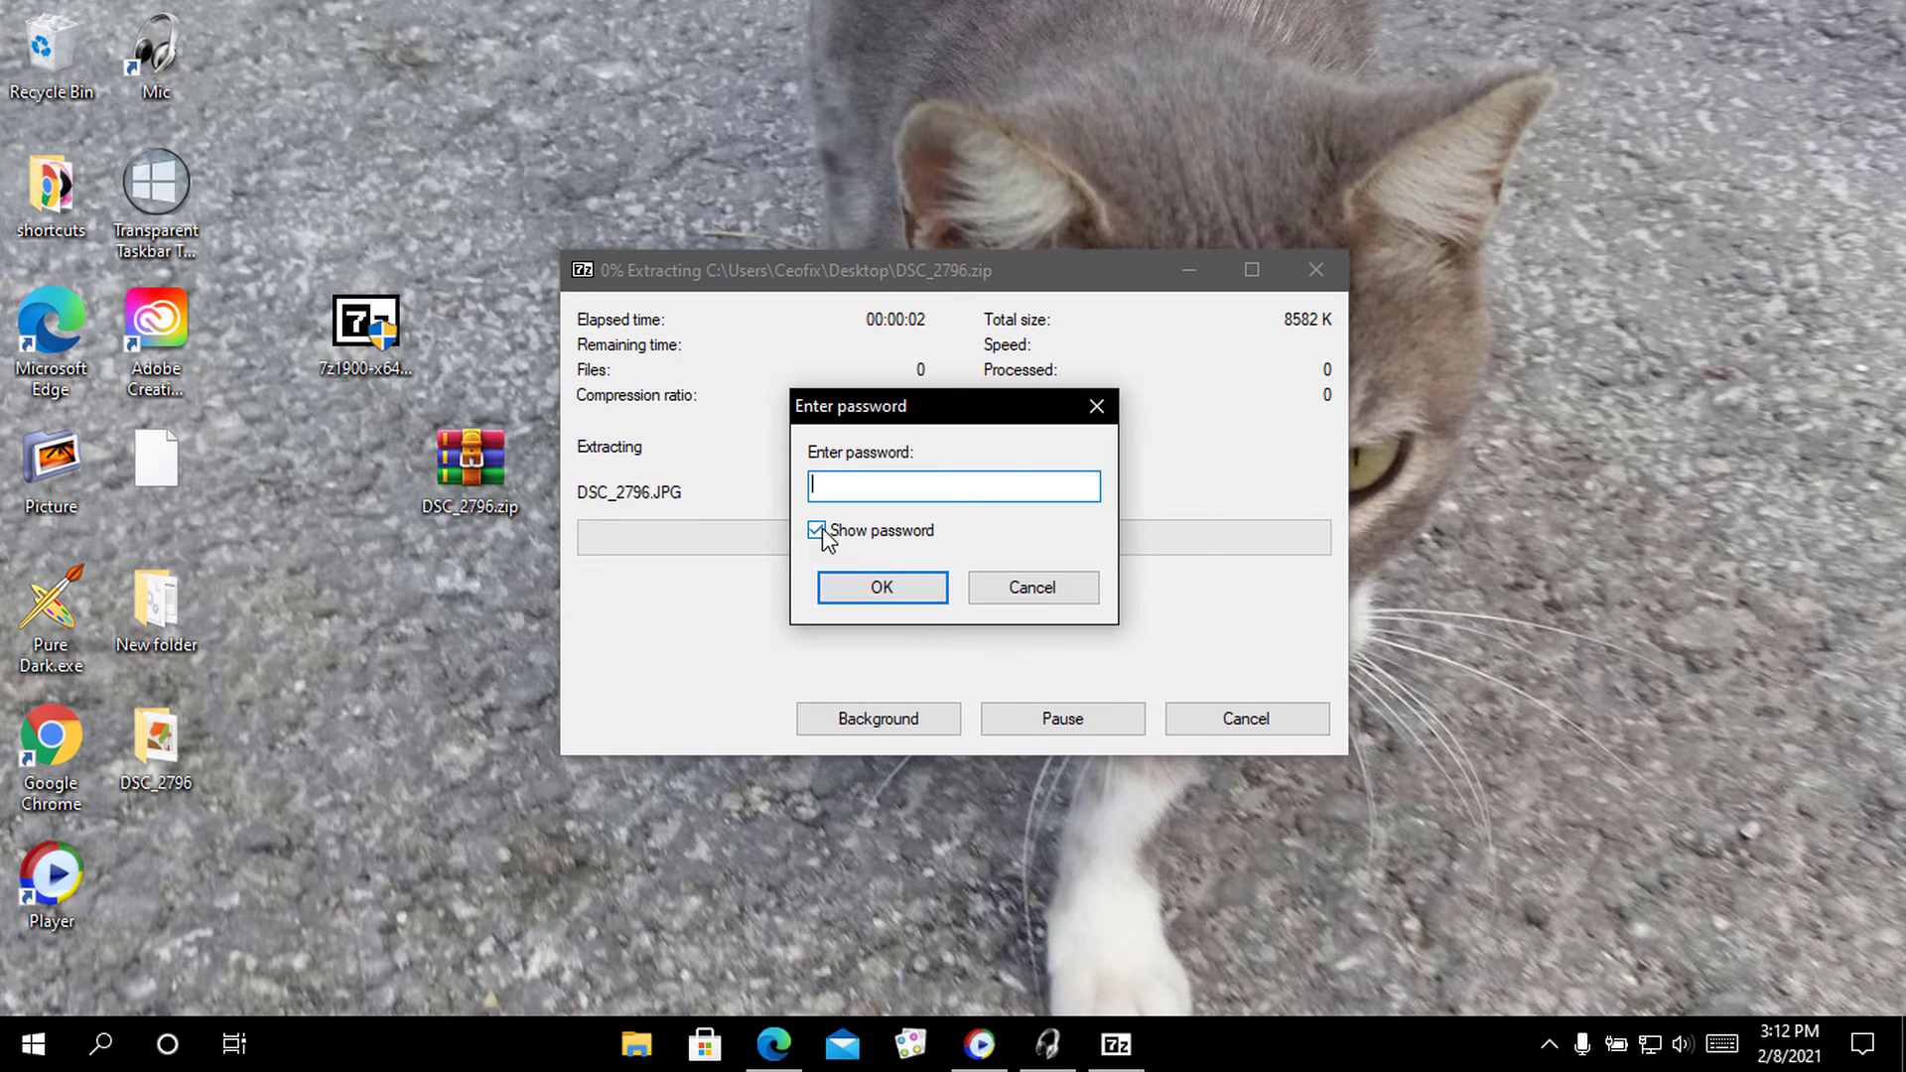
left_click(872, 493)
left_click(819, 533)
left_click(863, 488)
left_click(925, 586)
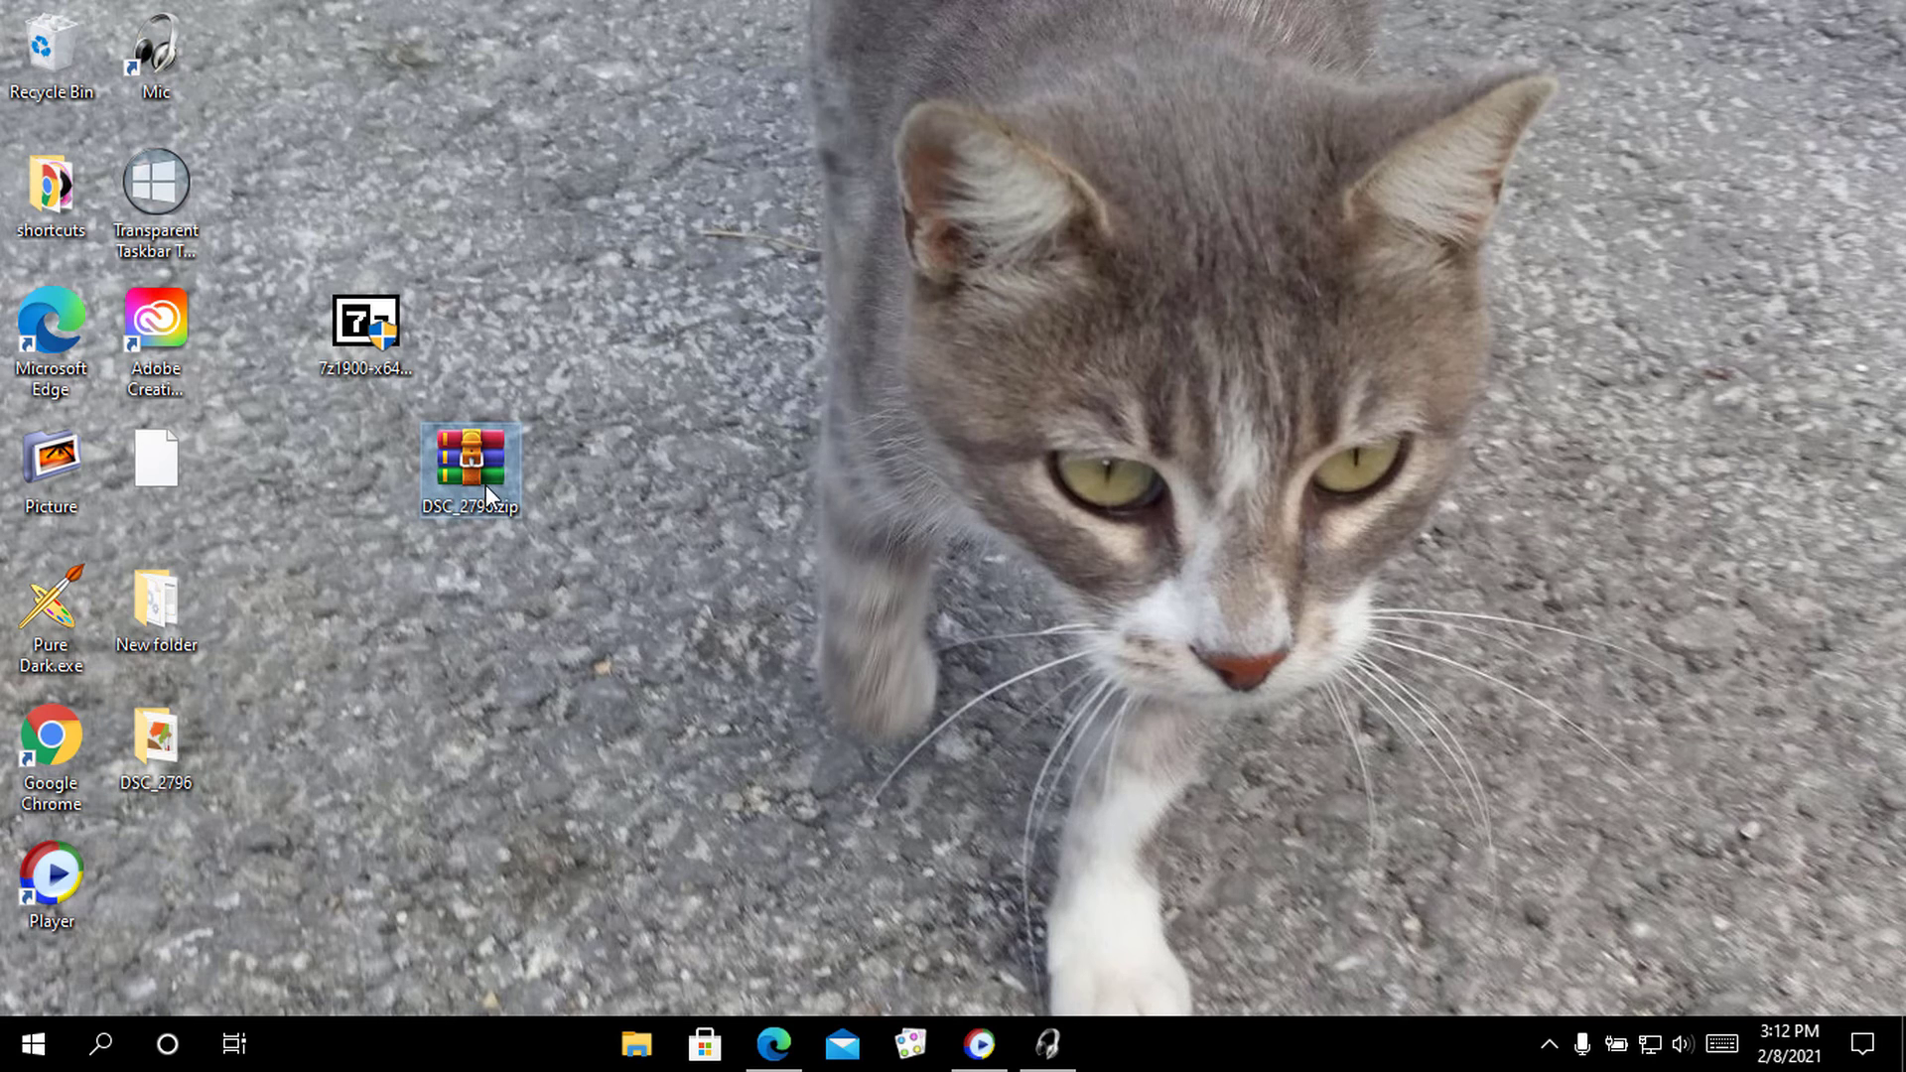
Move the DSC_2796 folder up, open it and view DSC_2796.JPG, then close both windows
left_click_drag(151, 746, 653, 369)
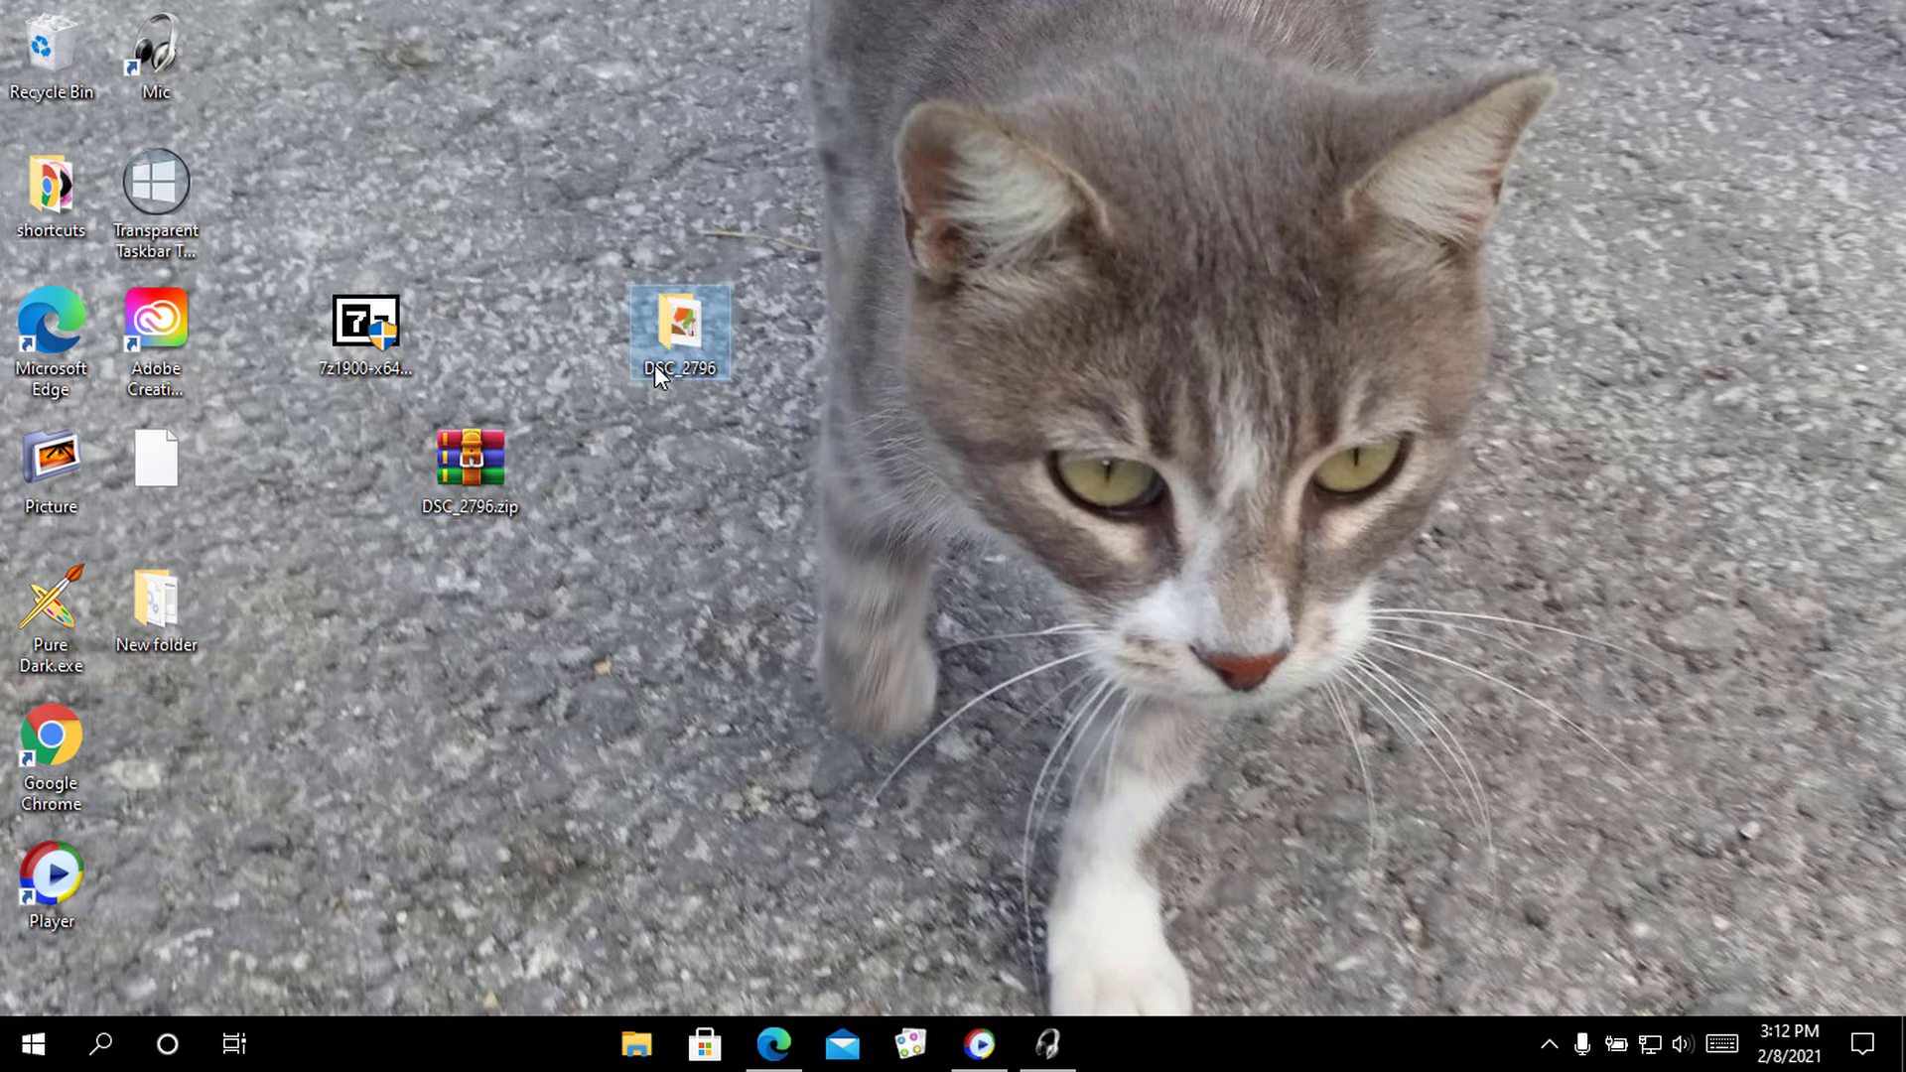
double_click(709, 357)
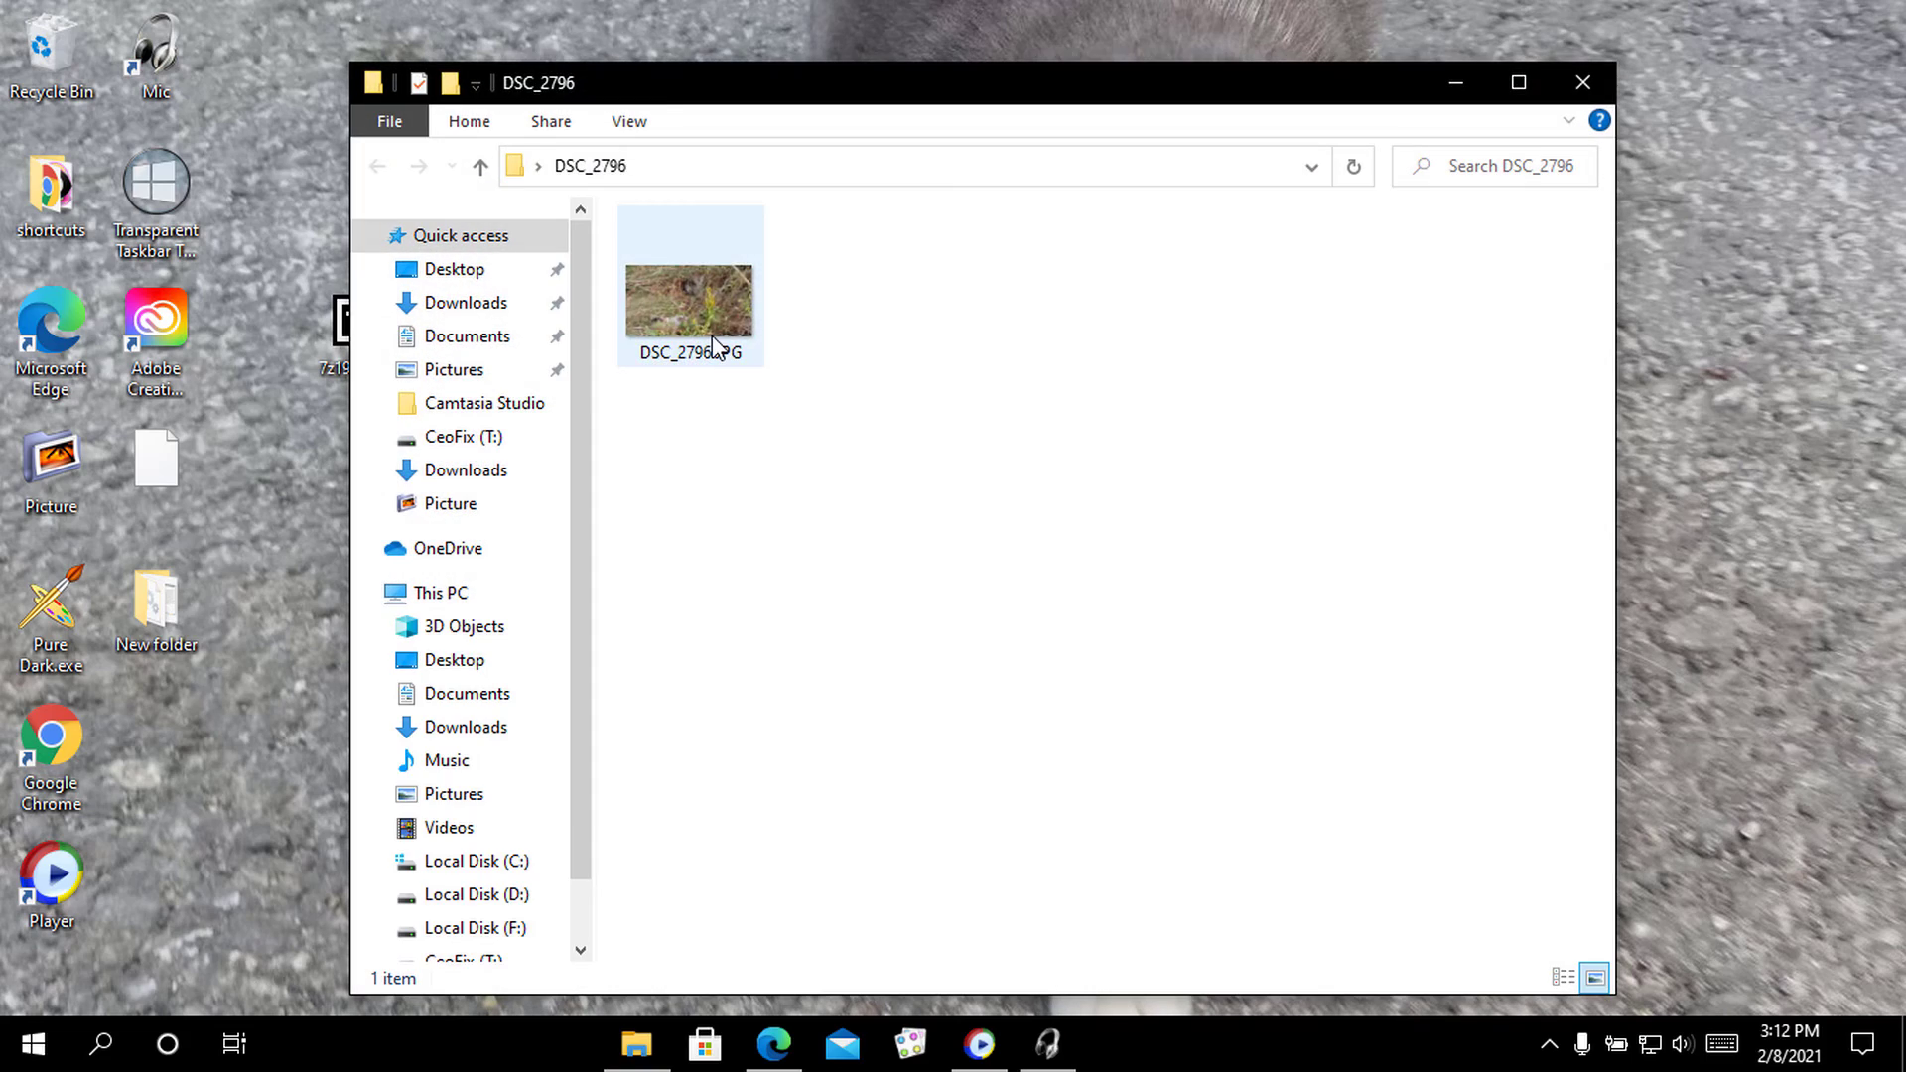
double_click(713, 348)
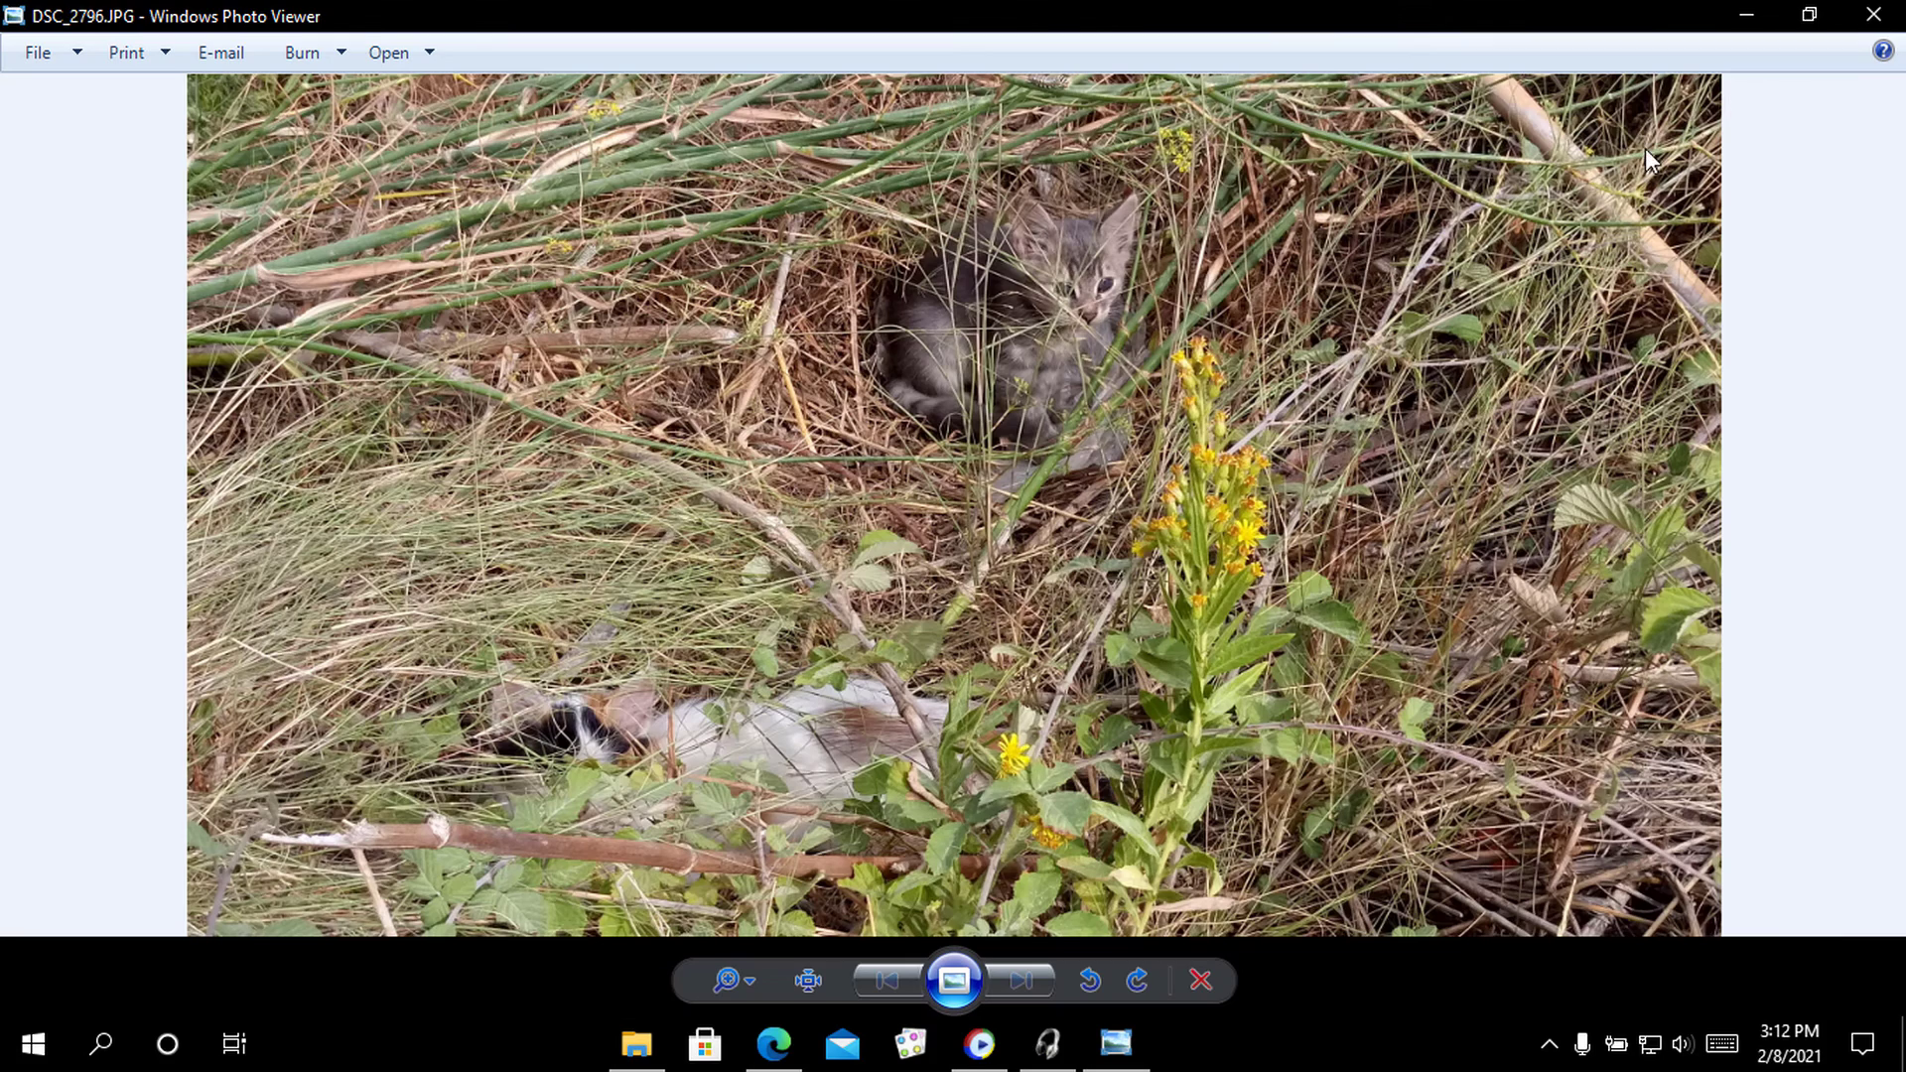
left_click(1873, 13)
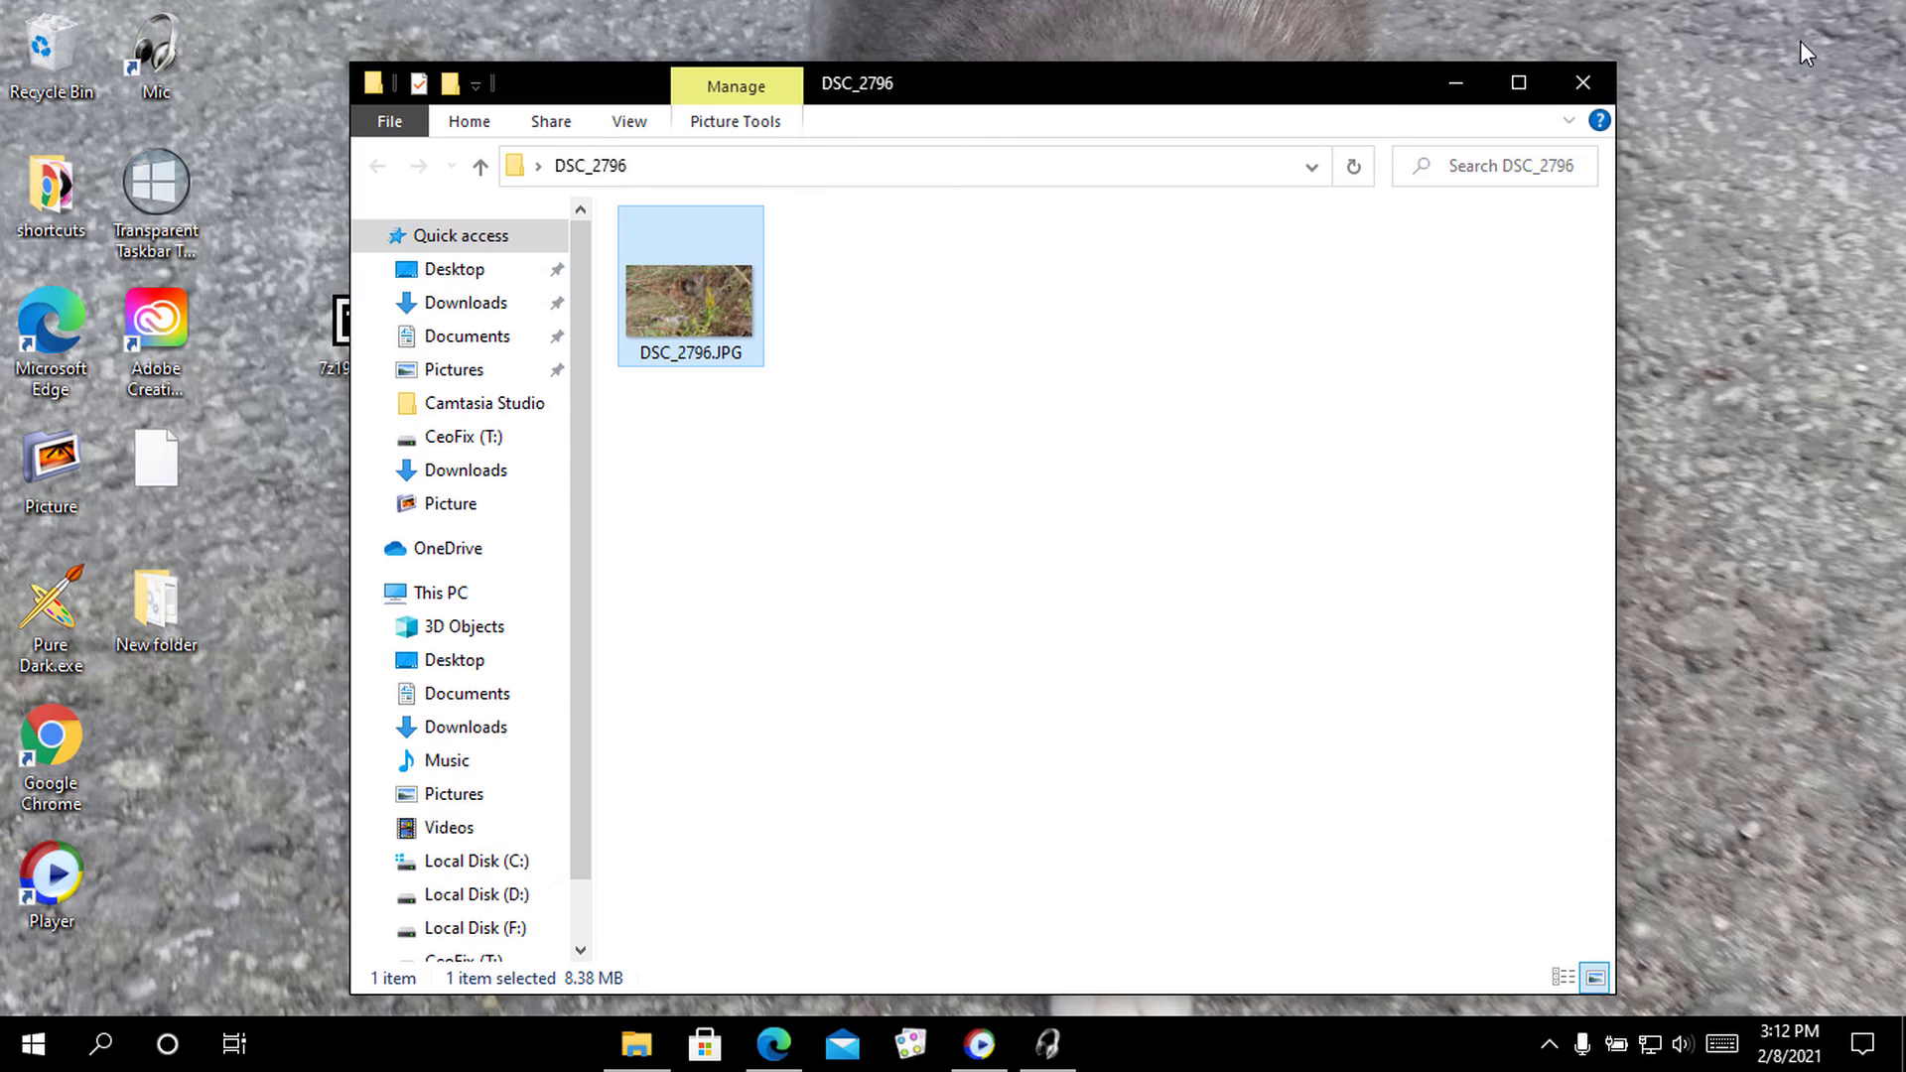
left_click(1586, 82)
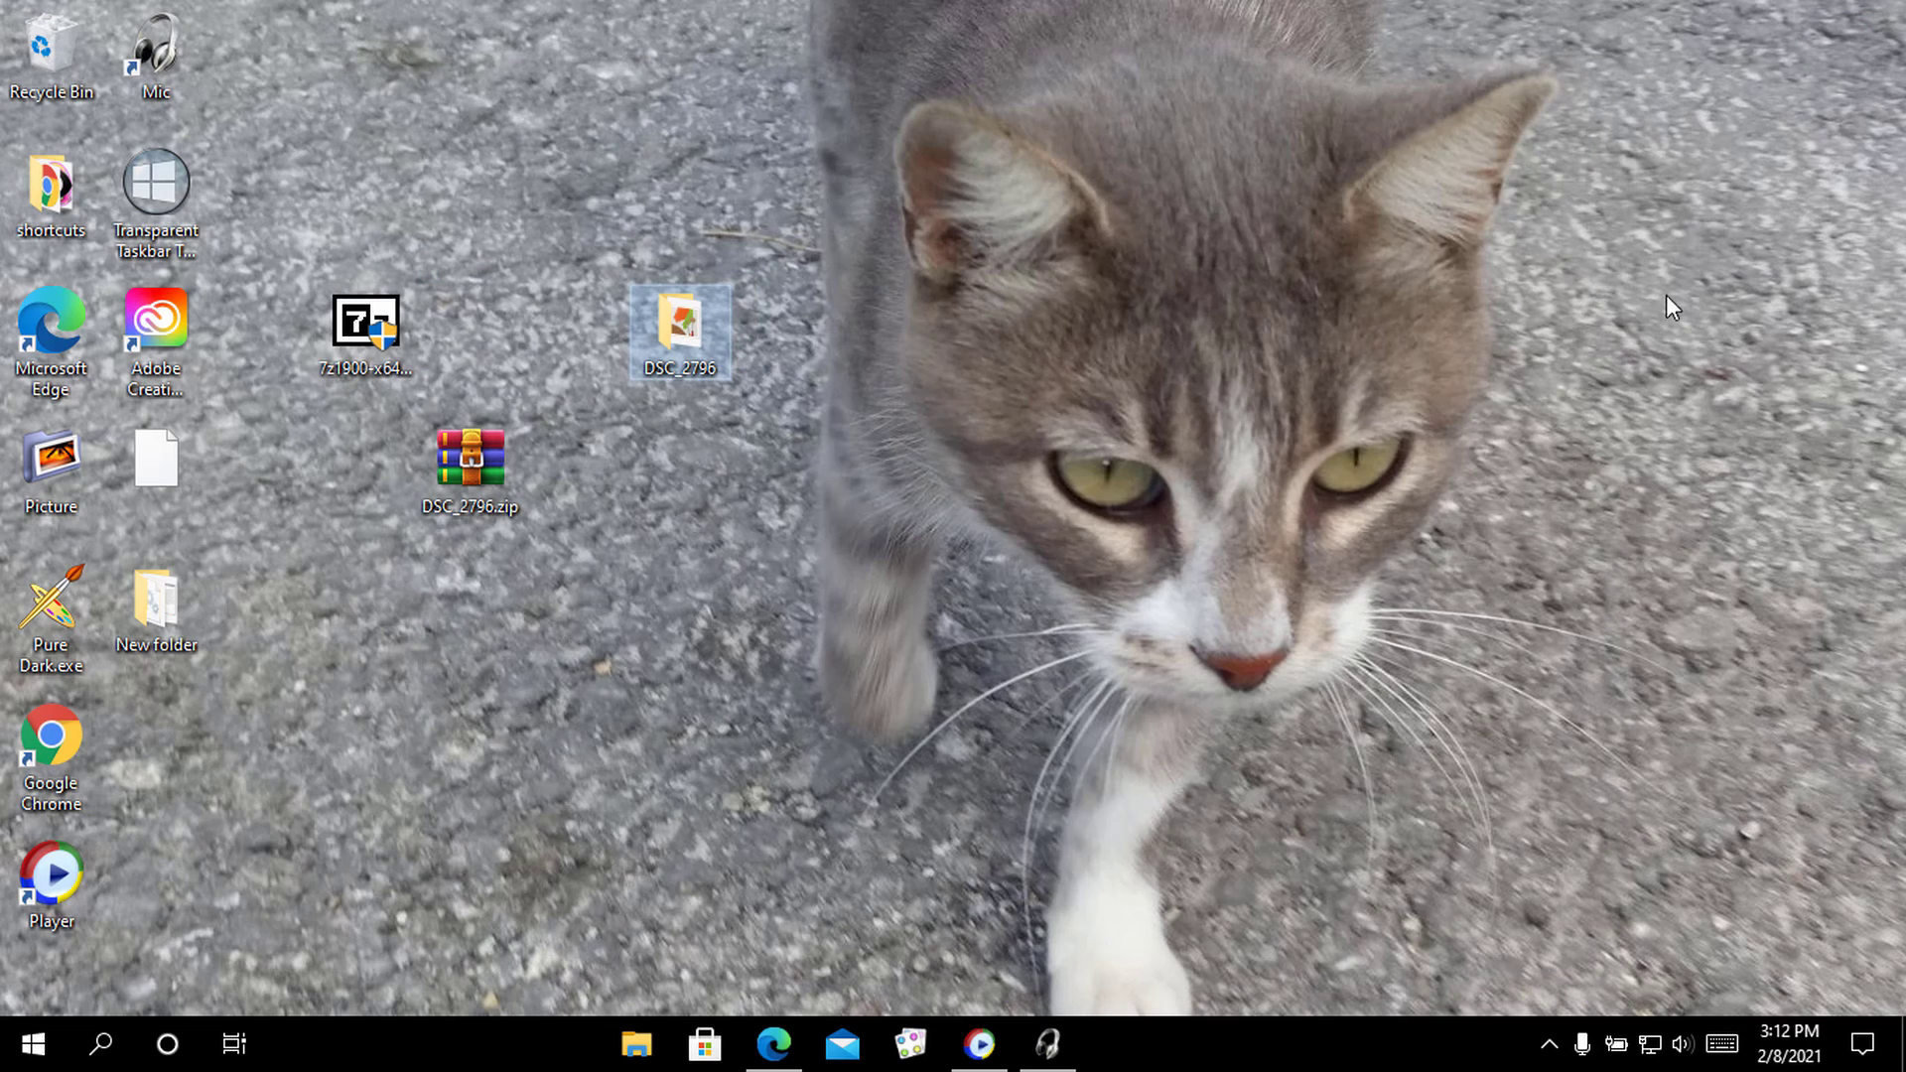